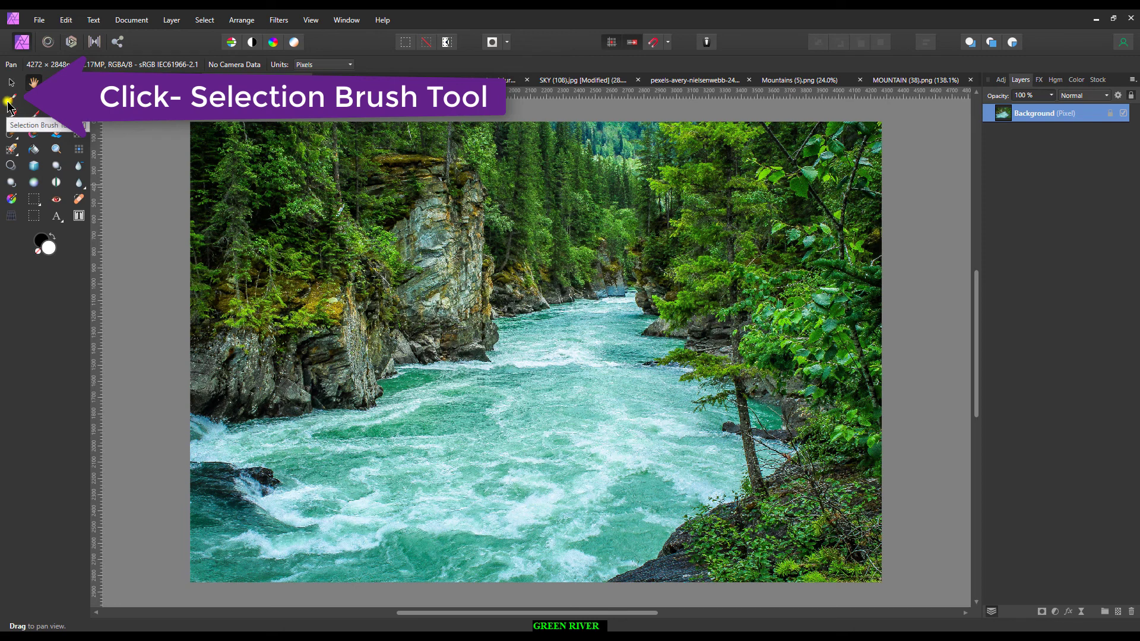
Select the left cliff and rocks with an enlarged, edge-snapping Selection Brush.
{"action": "left_click", "coordinate": [8, 102]}
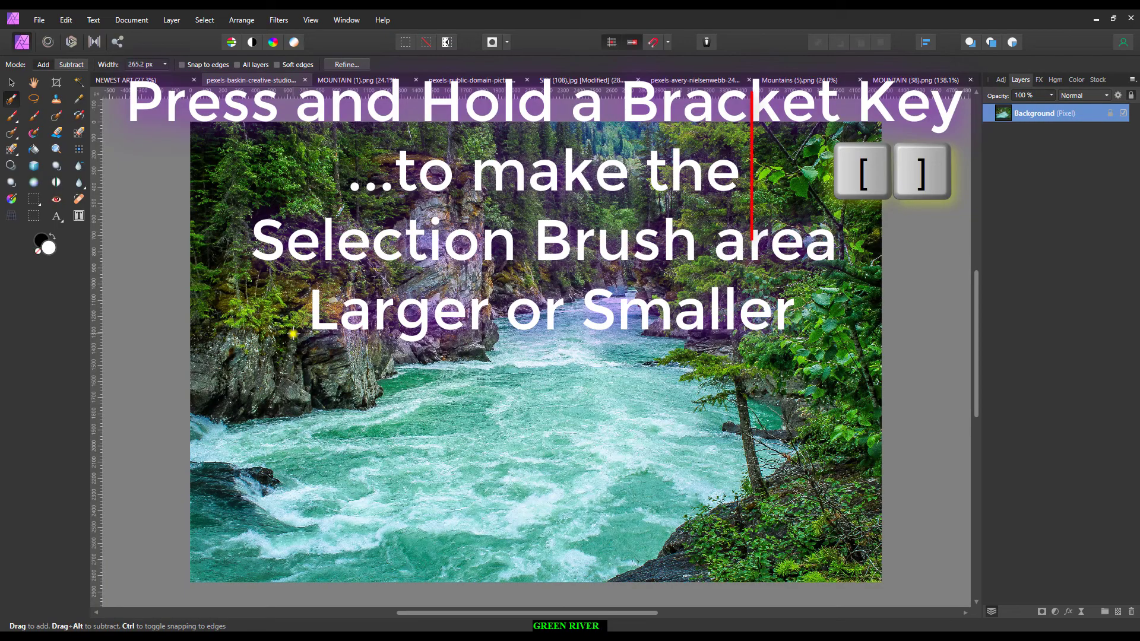
{"action": "key", "text": "bracketright"}
{"action": "key", "text": "bracketright"}
{"action": "key", "text": "bracketright"}
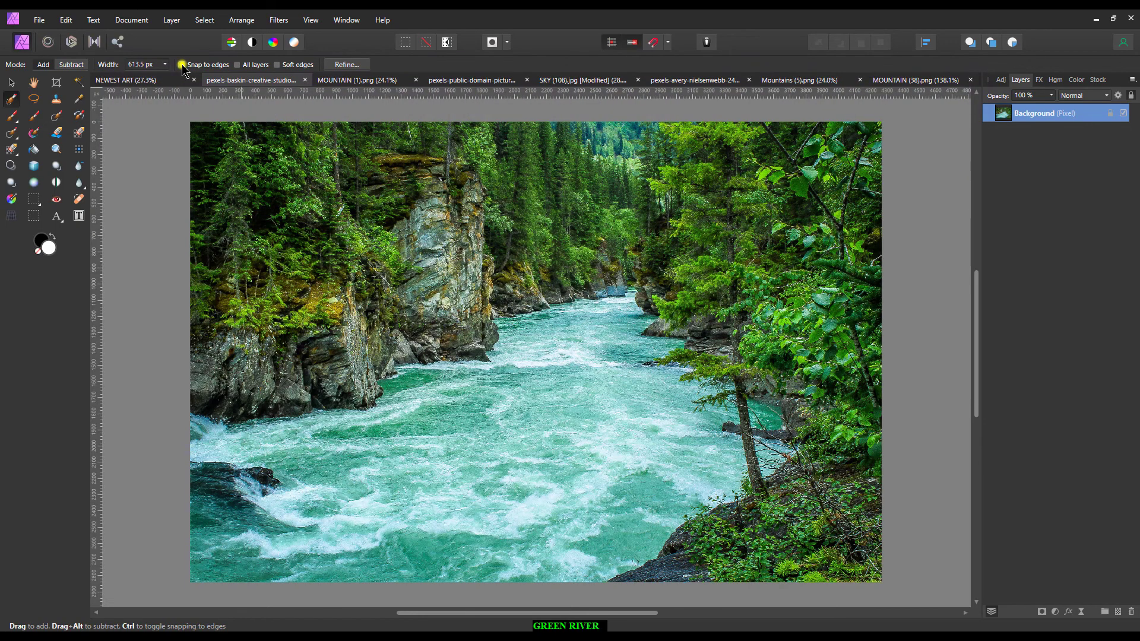
{"action": "left_click", "coordinate": [182, 65]}
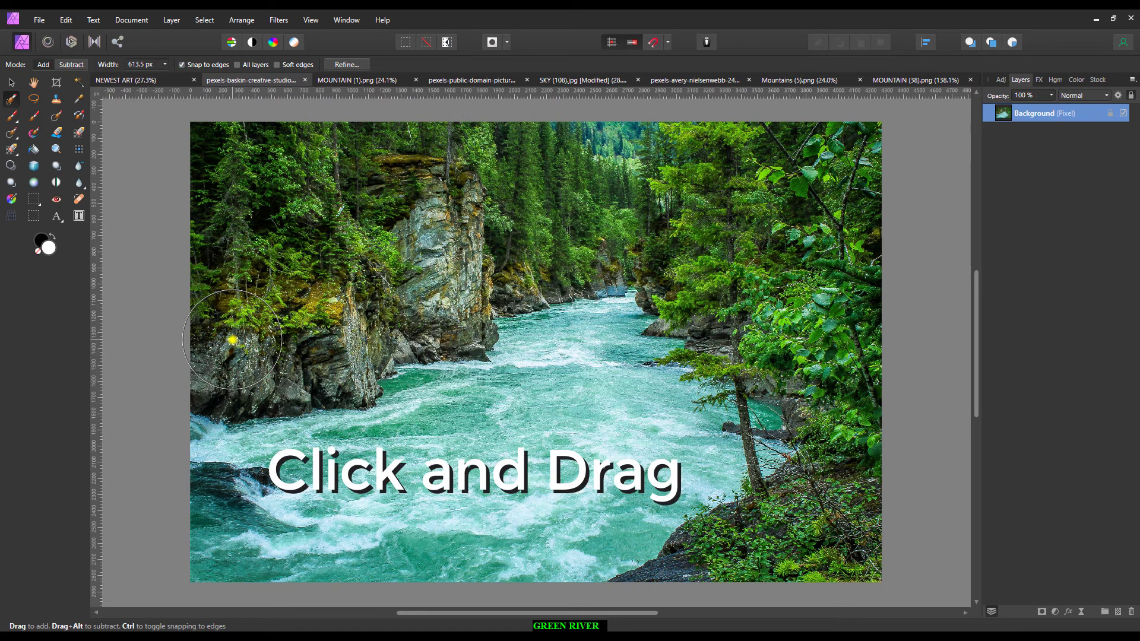
{"action": "mouse_move", "coordinate": [240, 340]}
{"action": "left_mouse_down"}
{"action": "mouse_move", "coordinate": [268, 356]}
{"action": "mouse_move", "coordinate": [536, 208]}
{"action": "mouse_move", "coordinate": [574, 200]}
{"action": "mouse_move", "coordinate": [580, 222]}
{"action": "mouse_move", "coordinate": [582, 153]}
{"action": "mouse_move", "coordinate": [237, 161]}
{"action": "left_mouse_up"}
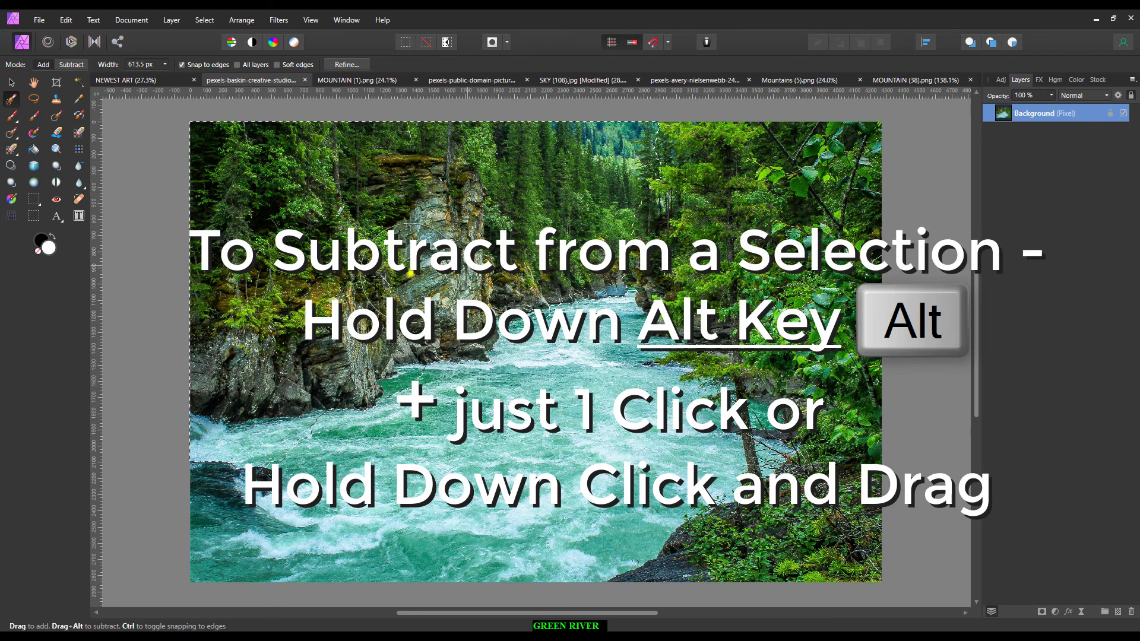
{"action": "mouse_move", "coordinate": [243, 473]}
{"action": "left_mouse_down"}
{"action": "mouse_move", "coordinate": [268, 475]}
{"action": "mouse_move", "coordinate": [496, 401]}
{"action": "left_mouse_up"}
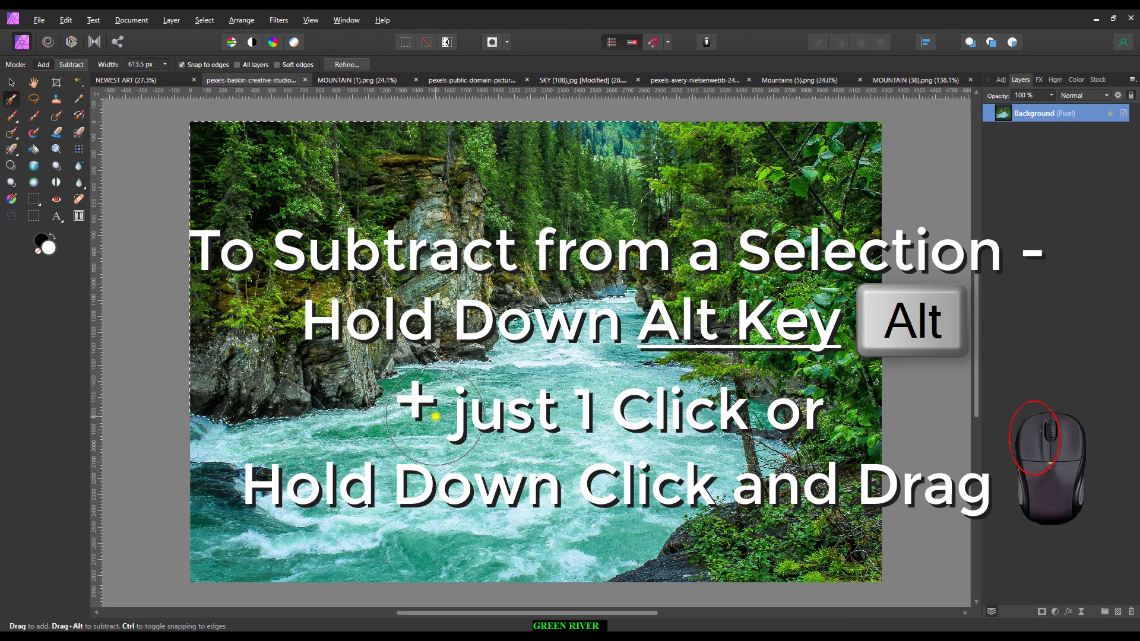
{"action": "left_click_drag", "start_coordinate": [496, 400], "coordinate": [364, 383]}
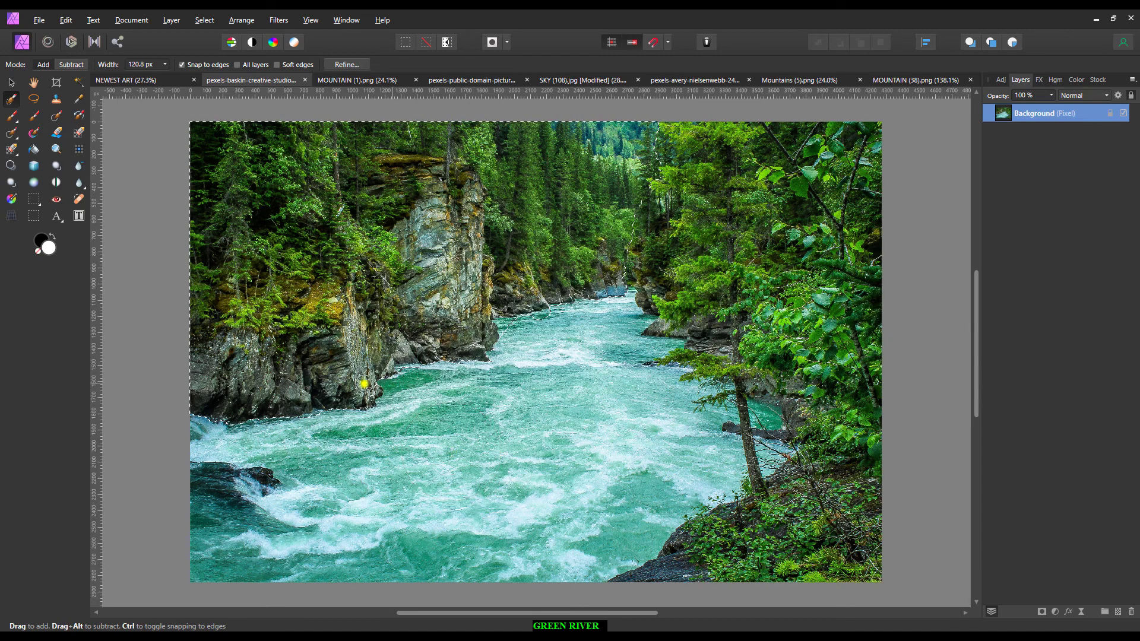
{"action": "scroll", "coordinate": [203, 415], "scroll_direction": "up", "scroll_amount": 3}
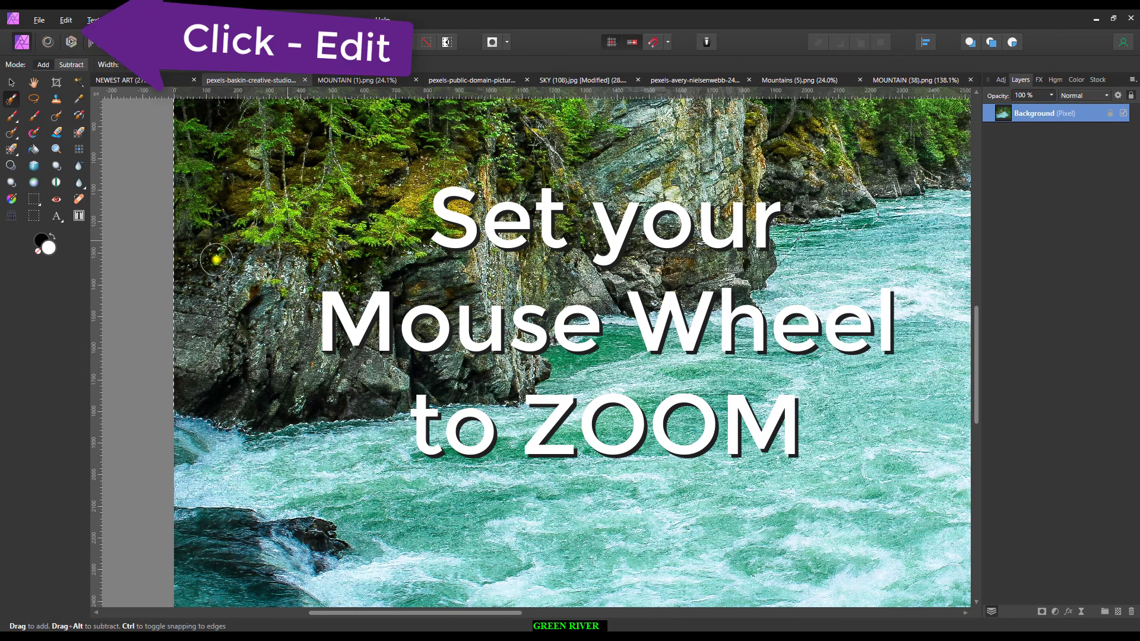
Enable 'Use mouse wheel to zoom' in the Tools preferences.
{"action": "left_click", "coordinate": [63, 20]}
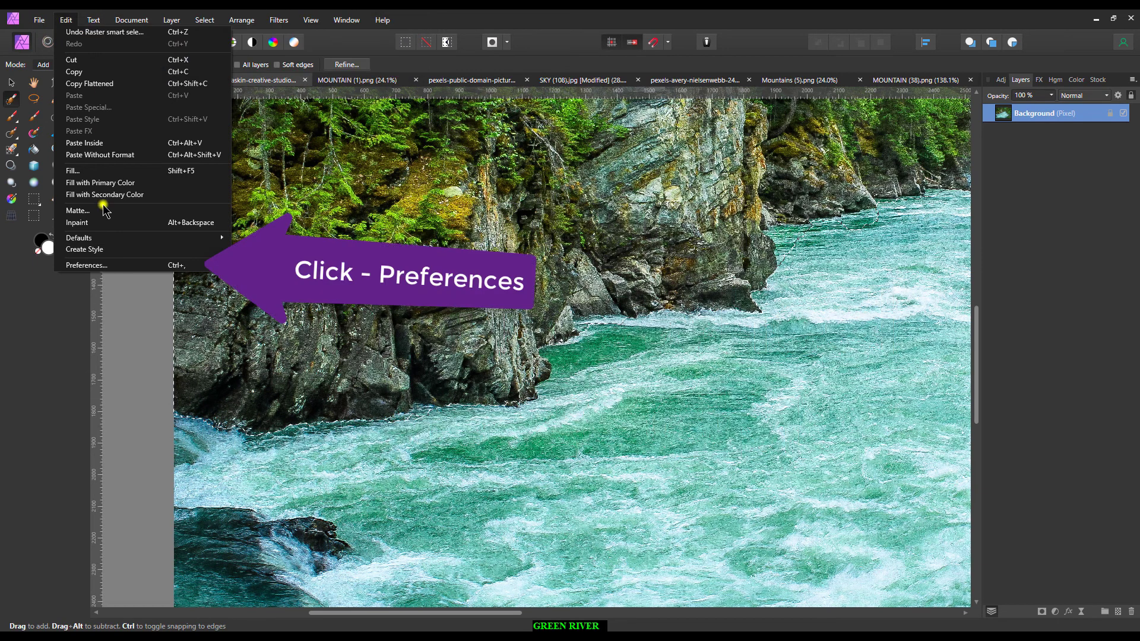
{"action": "left_click", "coordinate": [94, 266]}
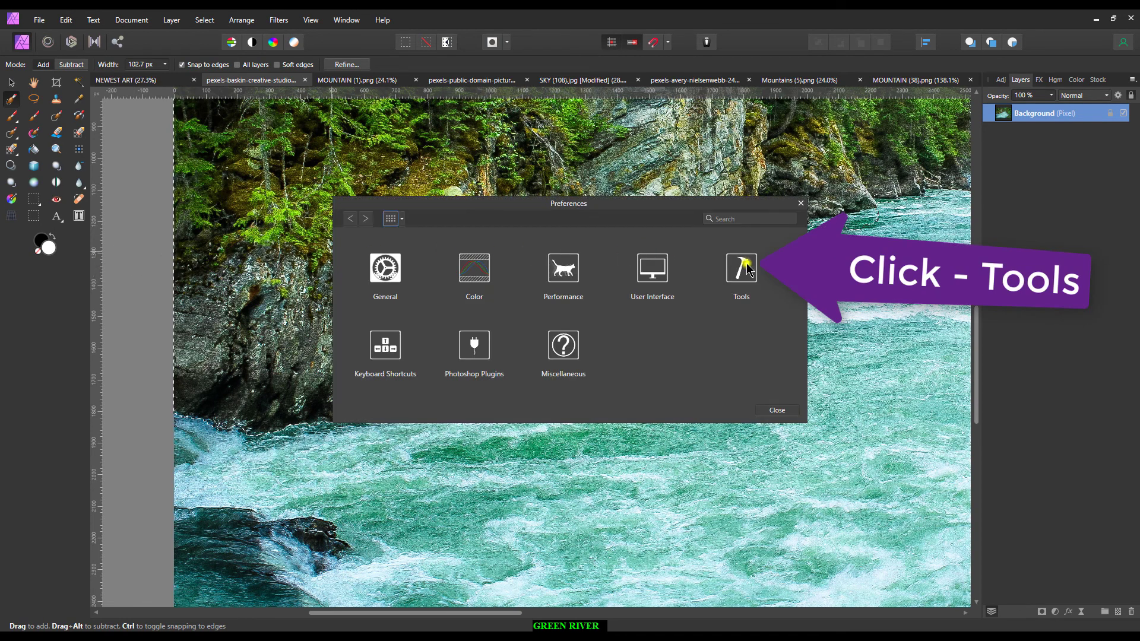
{"action": "left_click", "coordinate": [743, 269]}
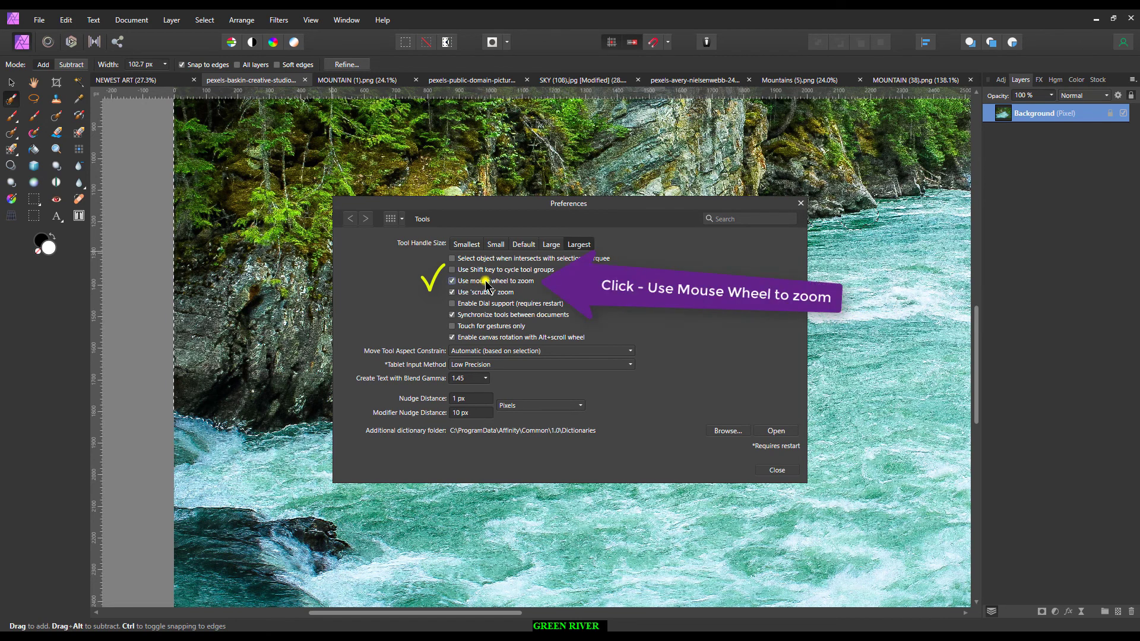
{"action": "left_click", "coordinate": [779, 469]}
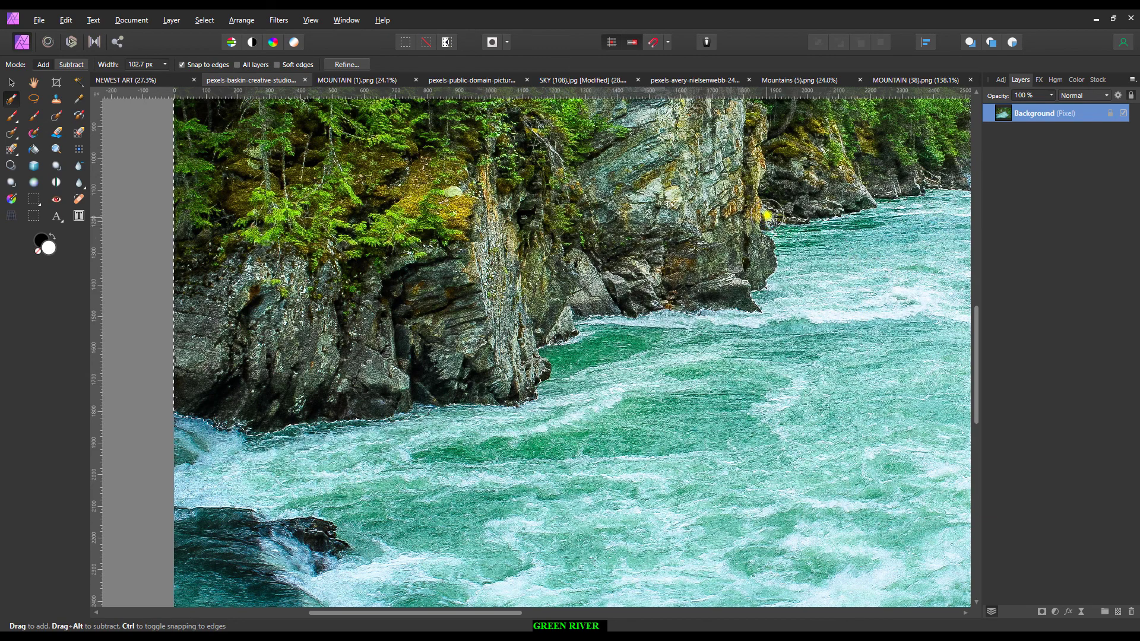
Shrink the Selection Brush to about 50 px and paint along the rock edge and treetops.
{"action": "scroll", "coordinate": [767, 215], "scroll_direction": "up", "scroll_amount": 3}
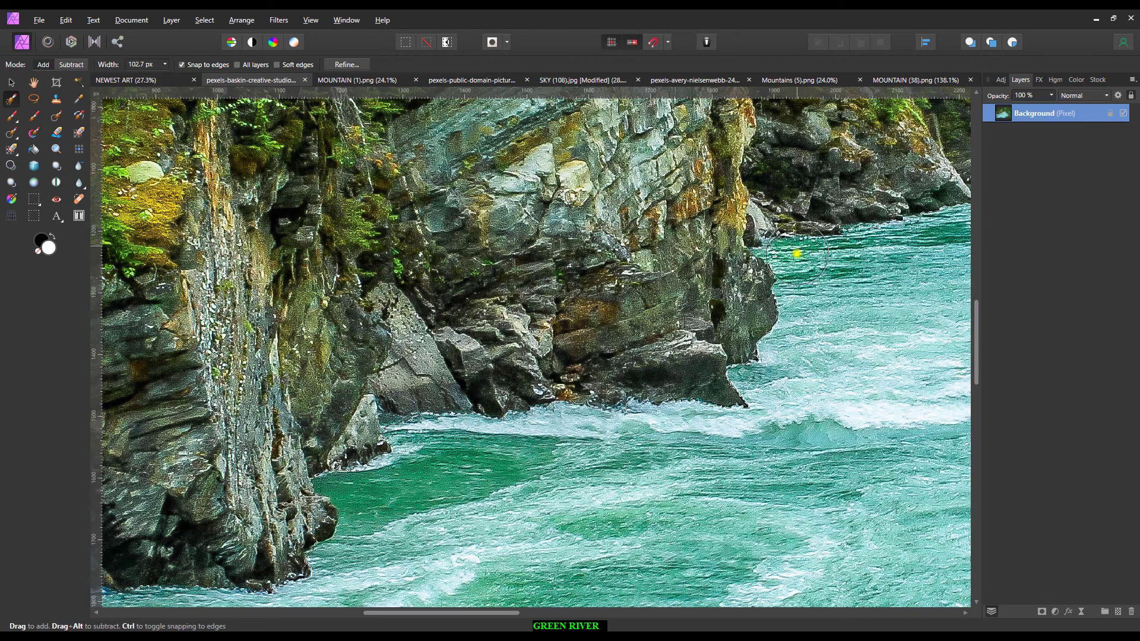
{"action": "key", "text": "bracketleft"}
{"action": "key", "text": "bracketleft"}
{"action": "key", "text": "bracketleft"}
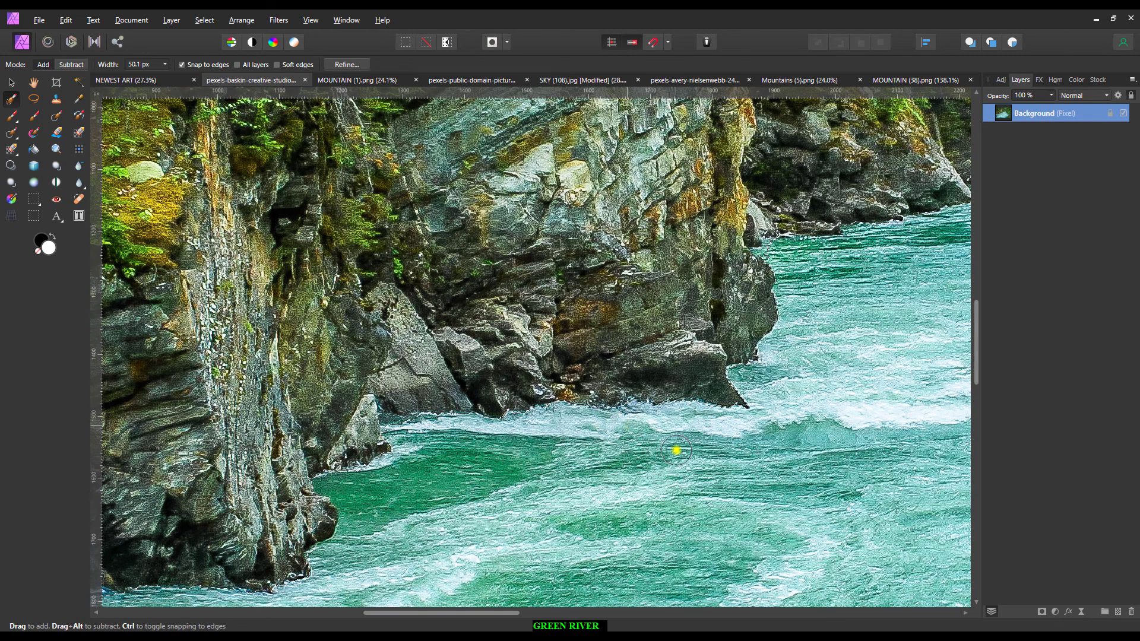
{"action": "scroll", "coordinate": [685, 306], "scroll_direction": "down", "scroll_amount": 3}
{"action": "scroll", "coordinate": [581, 356], "scroll_direction": "down", "scroll_amount": 3}
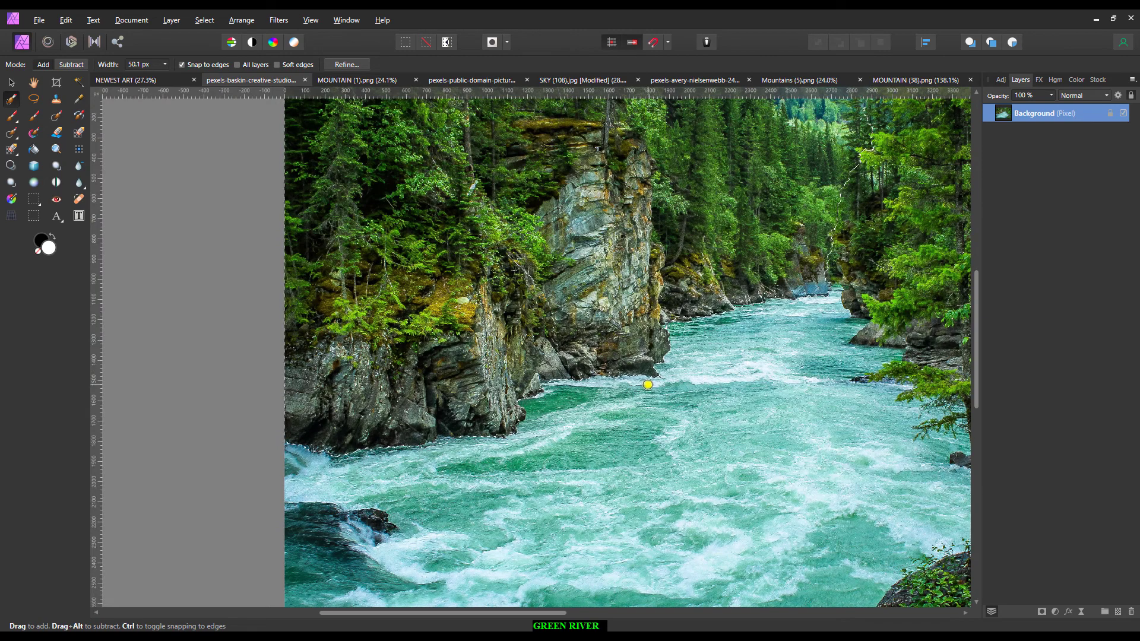
{"action": "scroll", "coordinate": [648, 385], "scroll_direction": "up", "scroll_amount": 3}
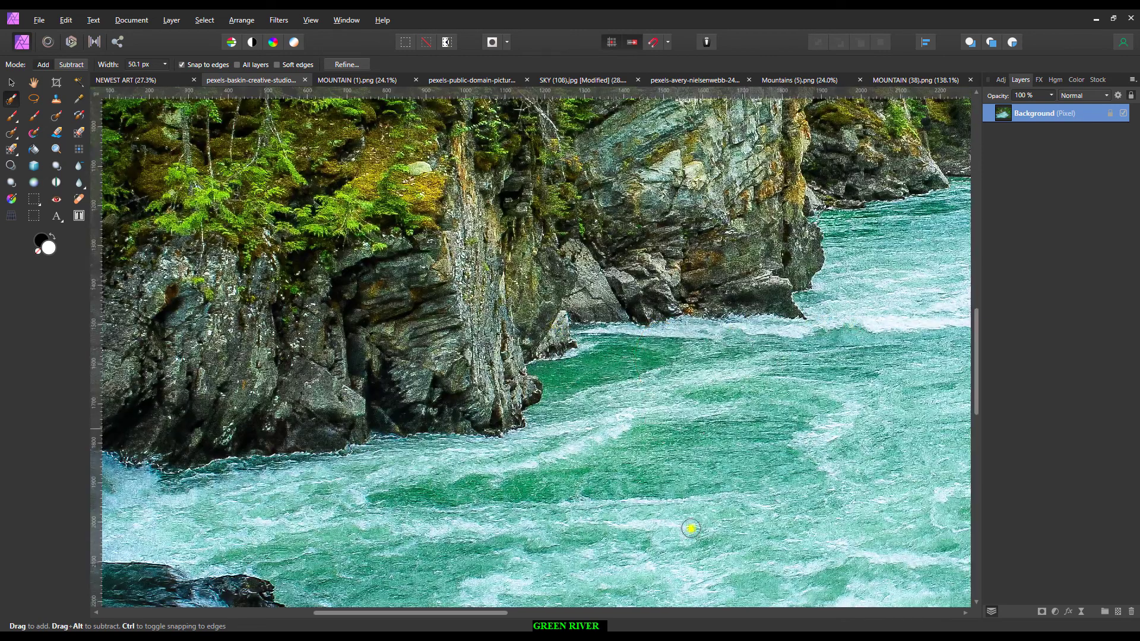
{"action": "left_click_drag", "start_coordinate": [496, 612], "coordinate": [652, 612]}
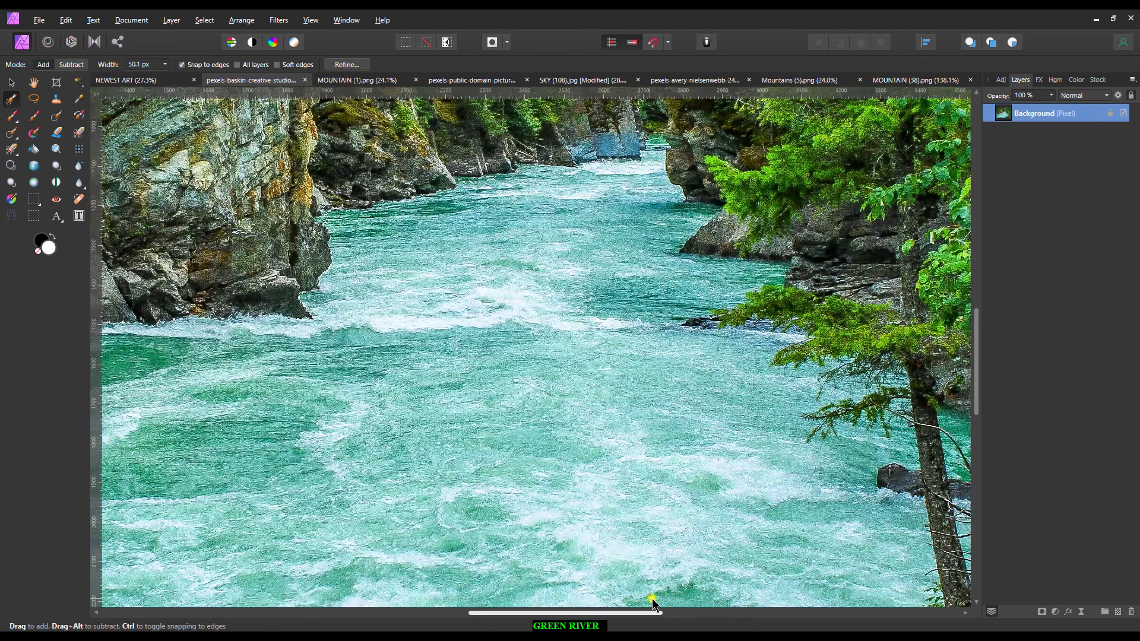
{"action": "scroll", "coordinate": [335, 174], "scroll_direction": "up", "scroll_amount": 2}
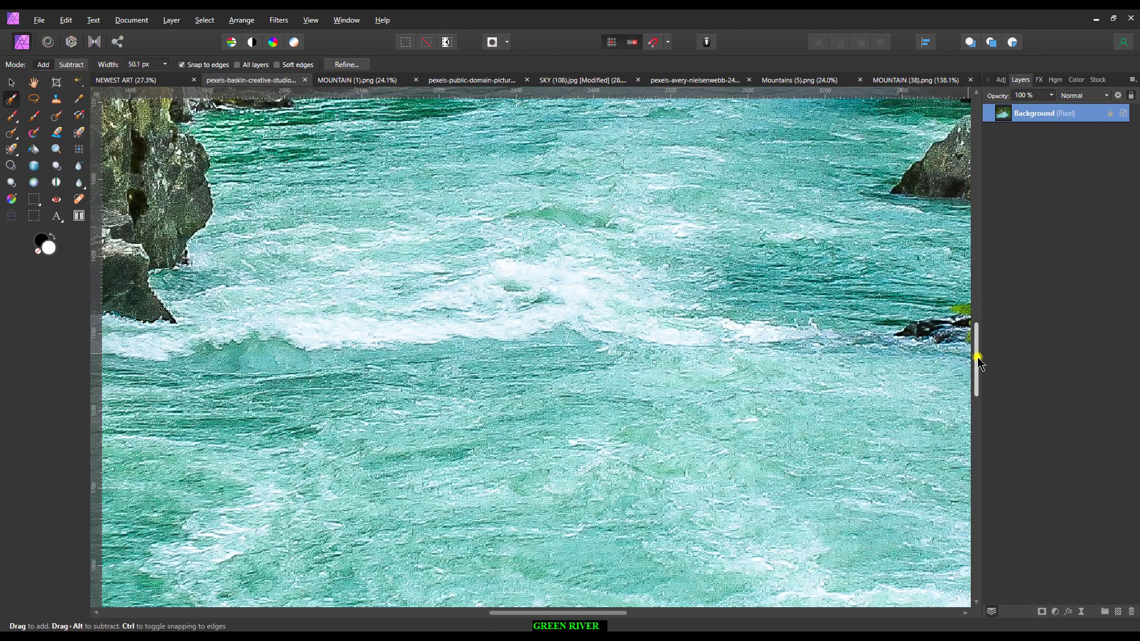
{"action": "left_click_drag", "start_coordinate": [979, 361], "coordinate": [976, 313]}
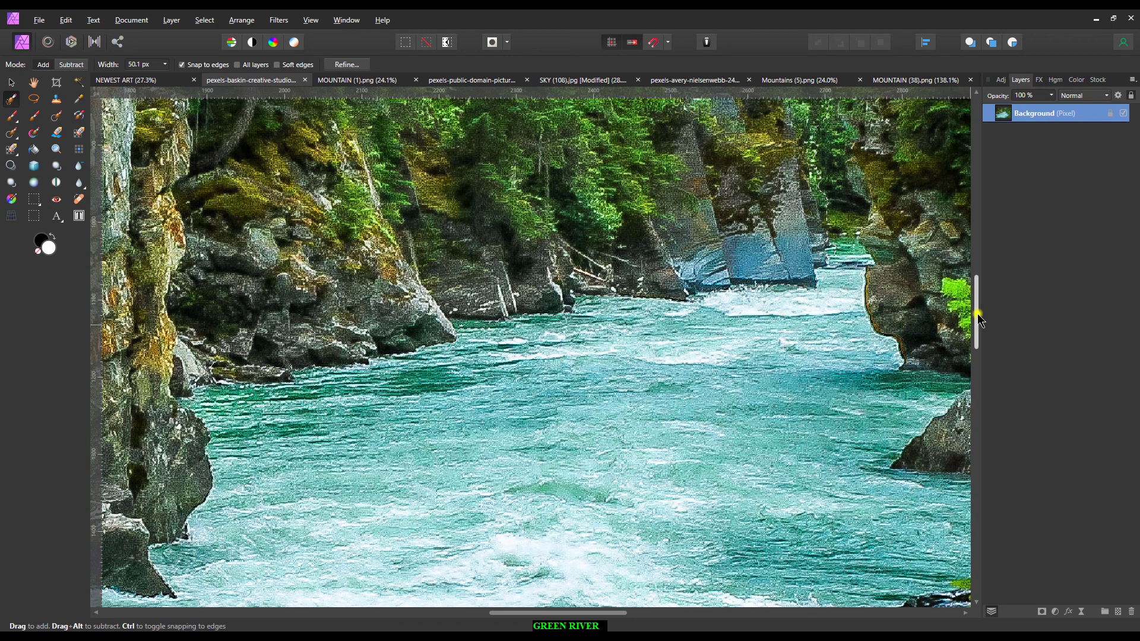
{"action": "left_click_drag", "start_coordinate": [978, 313], "coordinate": [977, 266]}
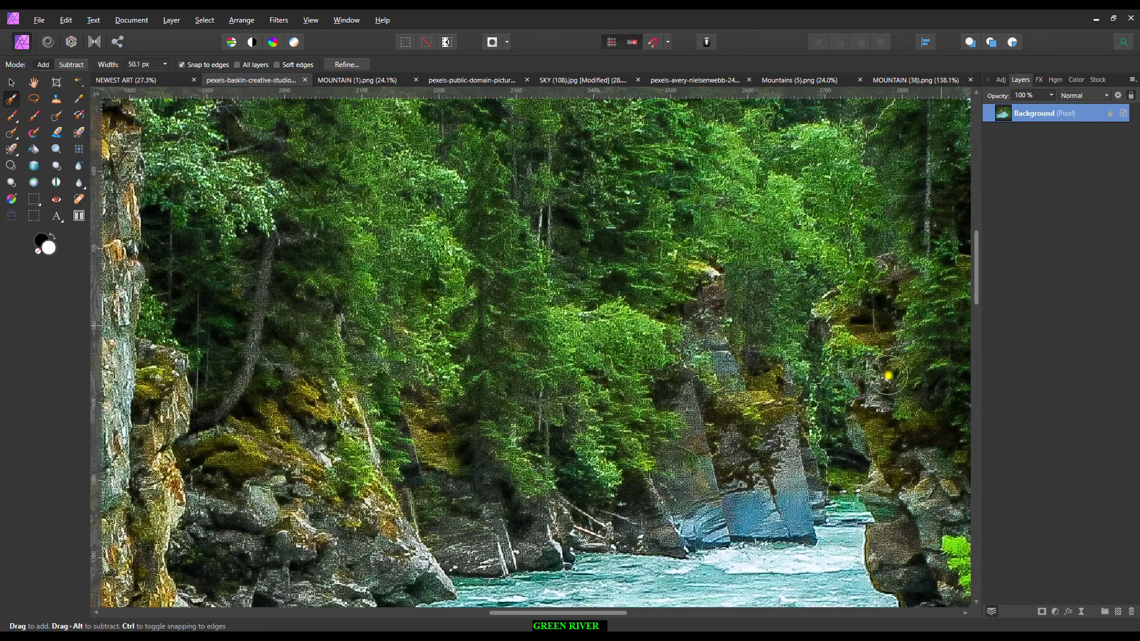
{"action": "mouse_move", "coordinate": [889, 376]}
{"action": "left_mouse_down"}
{"action": "mouse_move", "coordinate": [834, 438]}
{"action": "mouse_move", "coordinate": [829, 397]}
{"action": "left_mouse_up"}
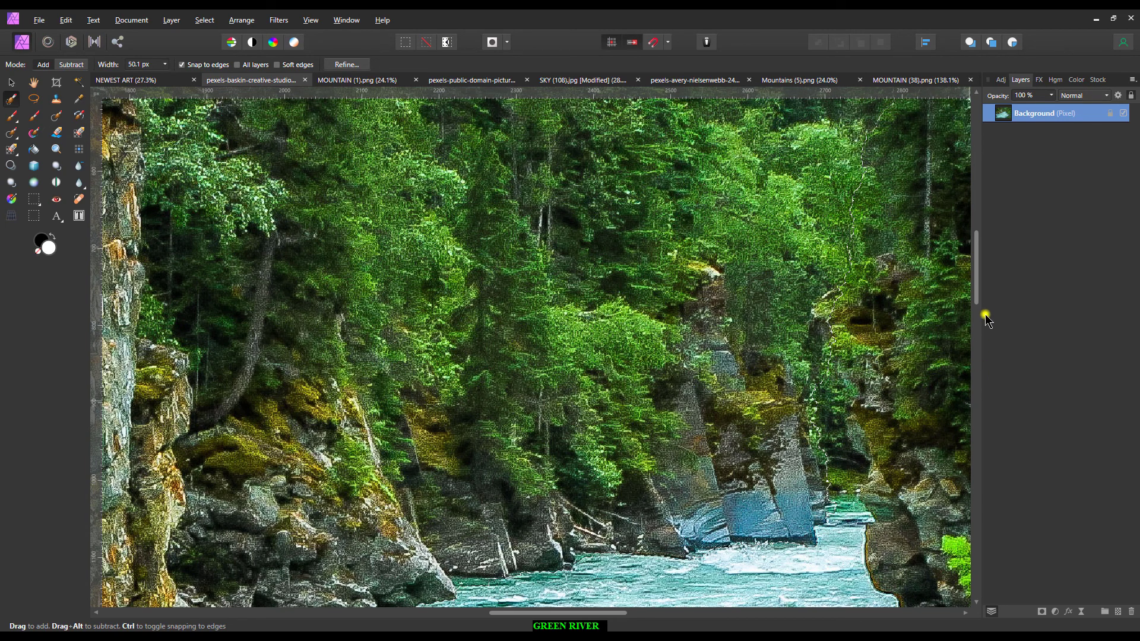
{"action": "scroll", "coordinate": [974, 261], "scroll_direction": "down", "scroll_amount": 3, "text": "ctrl"}
{"action": "left_click_drag", "start_coordinate": [975, 262], "coordinate": [977, 221]}
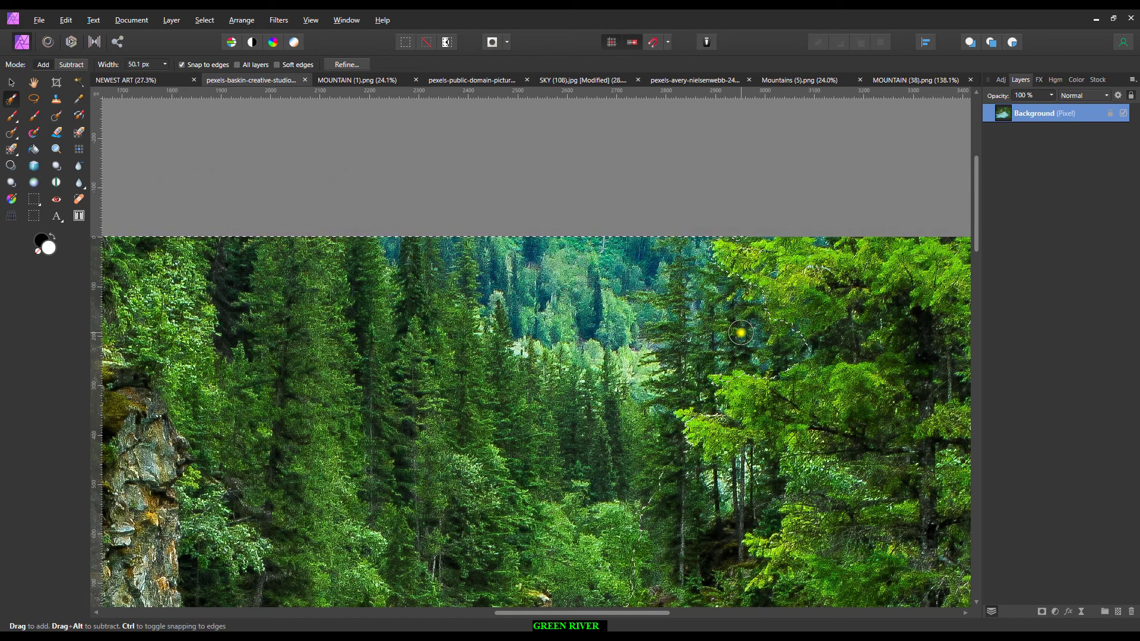
Finish the treetop selection and delete the left cliffs and forest to transparency.
{"action": "scroll", "coordinate": [740, 333], "scroll_direction": "down", "scroll_amount": 5}
{"action": "scroll", "coordinate": [976, 287], "scroll_direction": "down", "scroll_amount": 1}
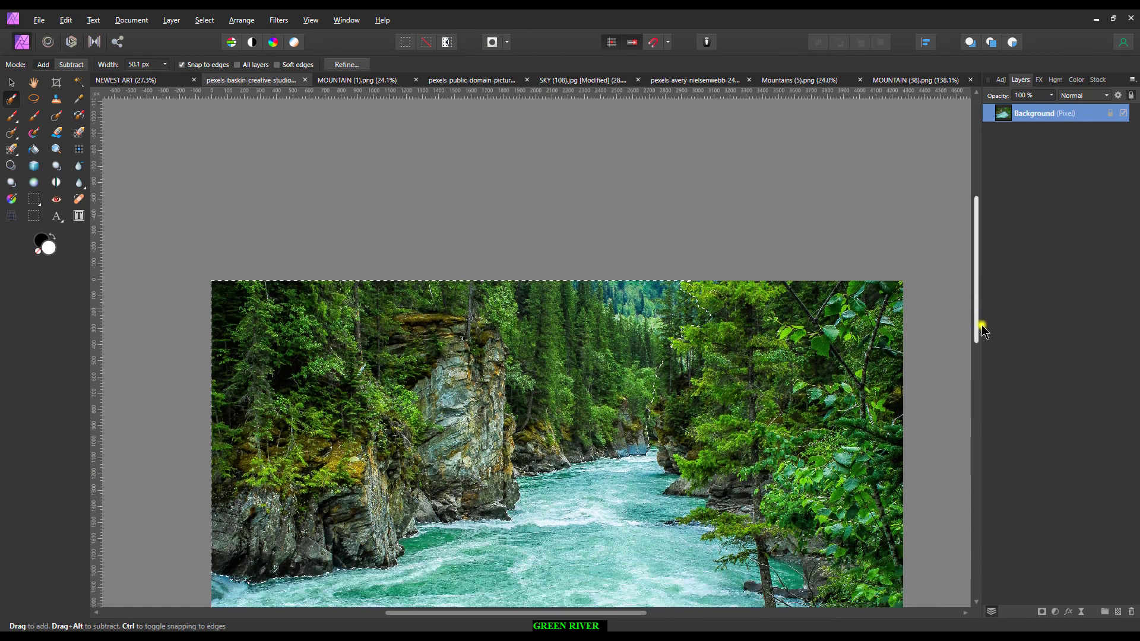
{"action": "left_click_drag", "start_coordinate": [983, 331], "coordinate": [993, 380]}
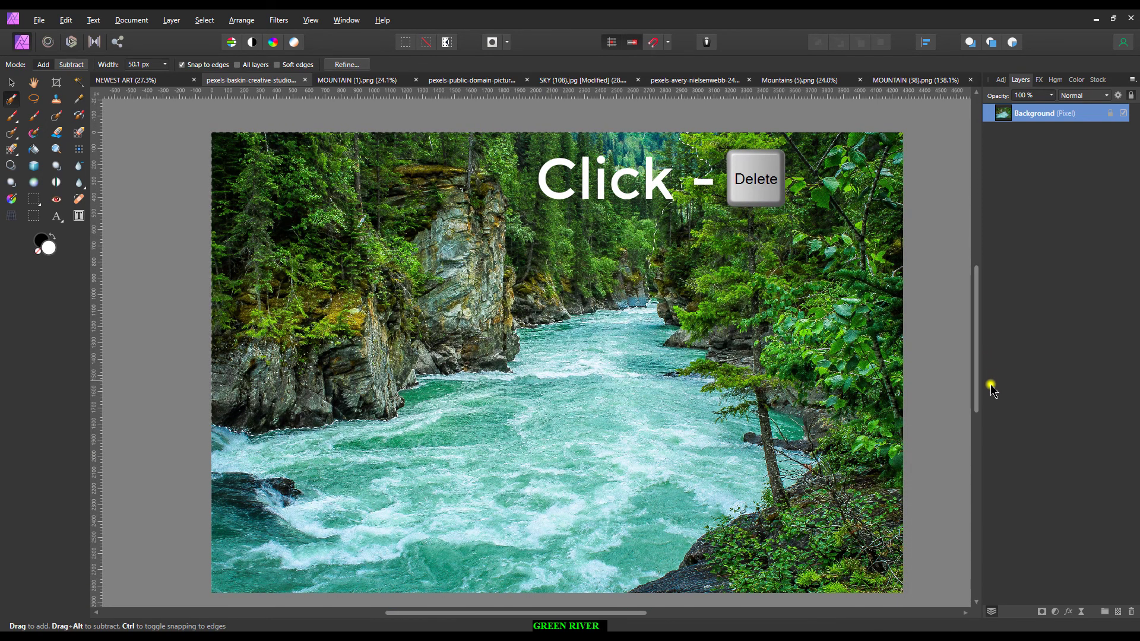
{"action": "key", "text": "Delete"}
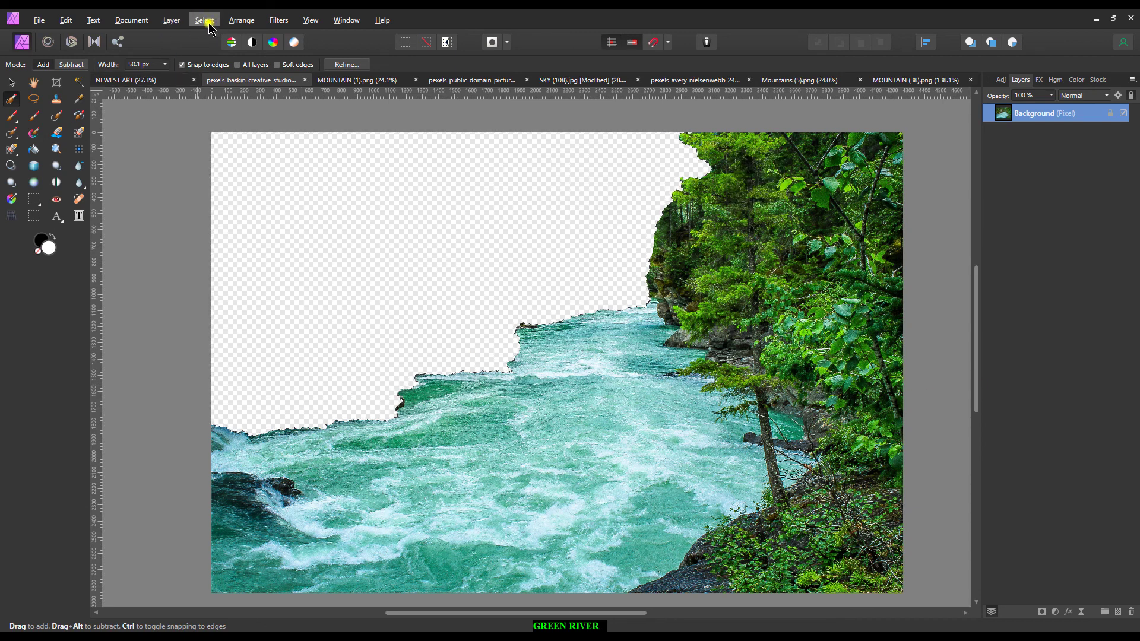
Deselect and switch to the MOUNTAIN (1).png document.
{"action": "left_click", "coordinate": [204, 21]}
{"action": "left_click", "coordinate": [208, 45]}
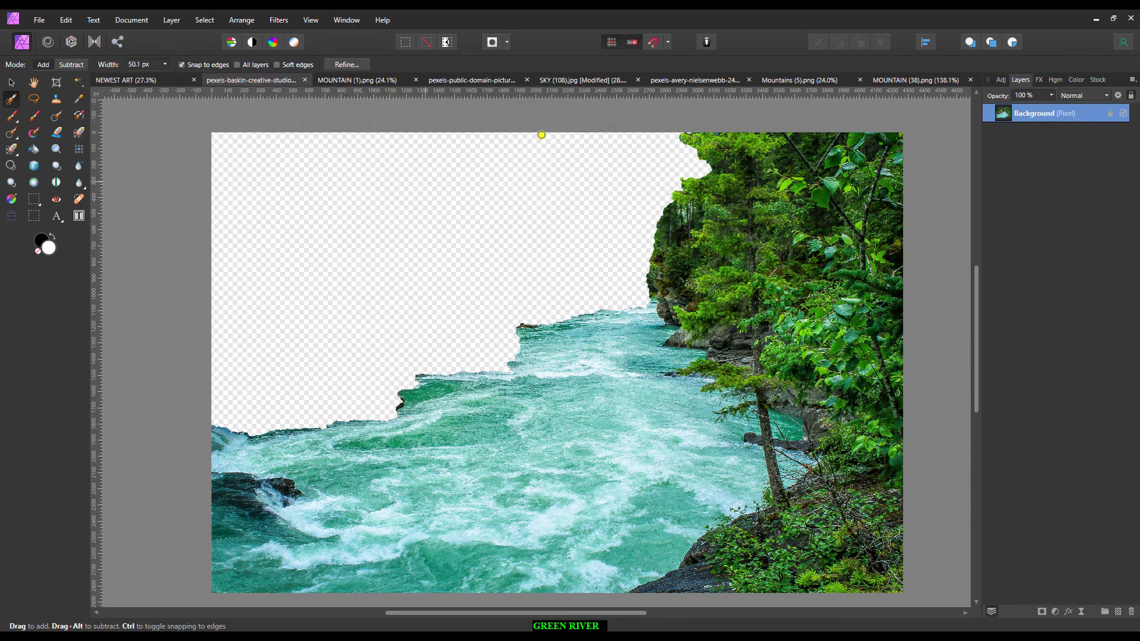
{"action": "left_click", "coordinate": [362, 81]}
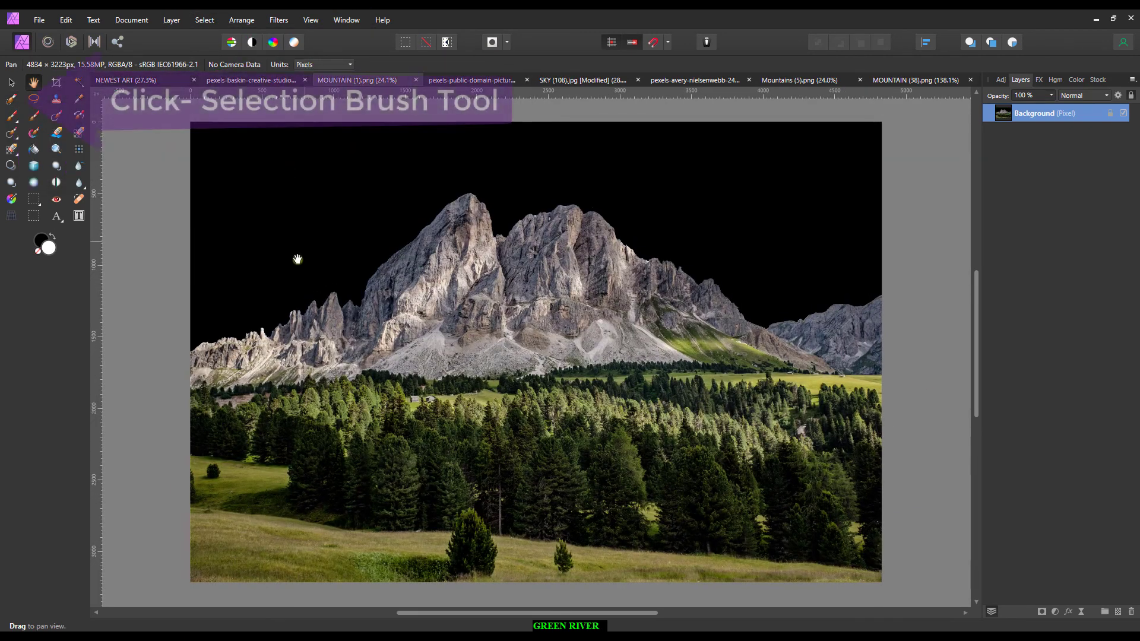
Paint a 268 px Selection Brush selection across the black sky above the ridge.
{"action": "left_click", "coordinate": [10, 98]}
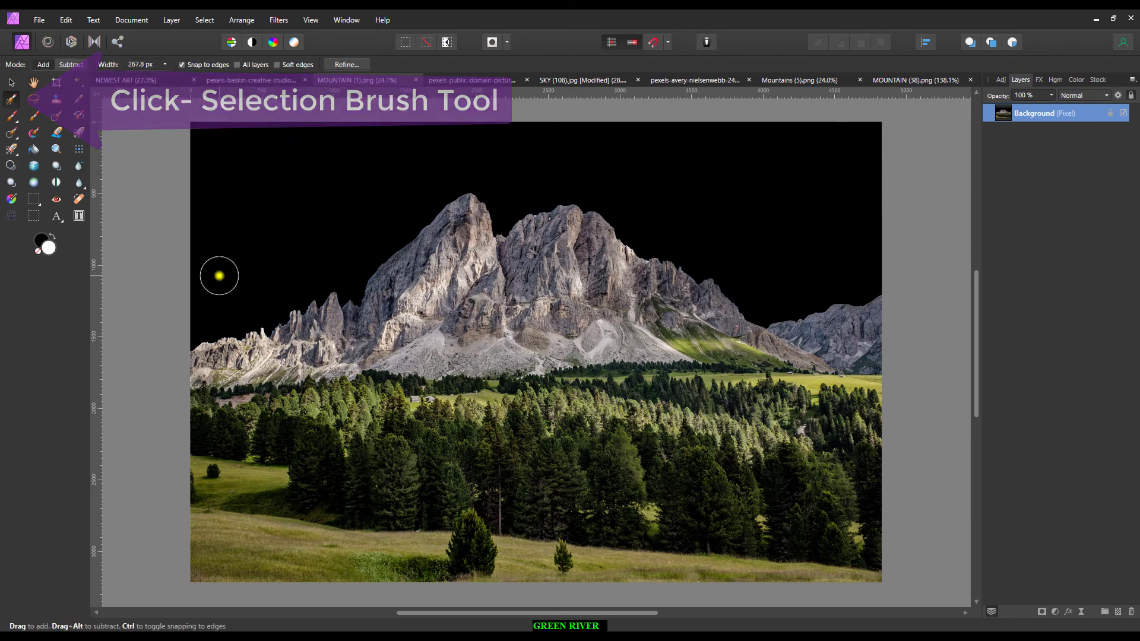
{"action": "left_click_drag", "start_coordinate": [198, 300], "coordinate": [217, 296]}
{"action": "left_click_drag", "start_coordinate": [307, 199], "coordinate": [719, 169]}
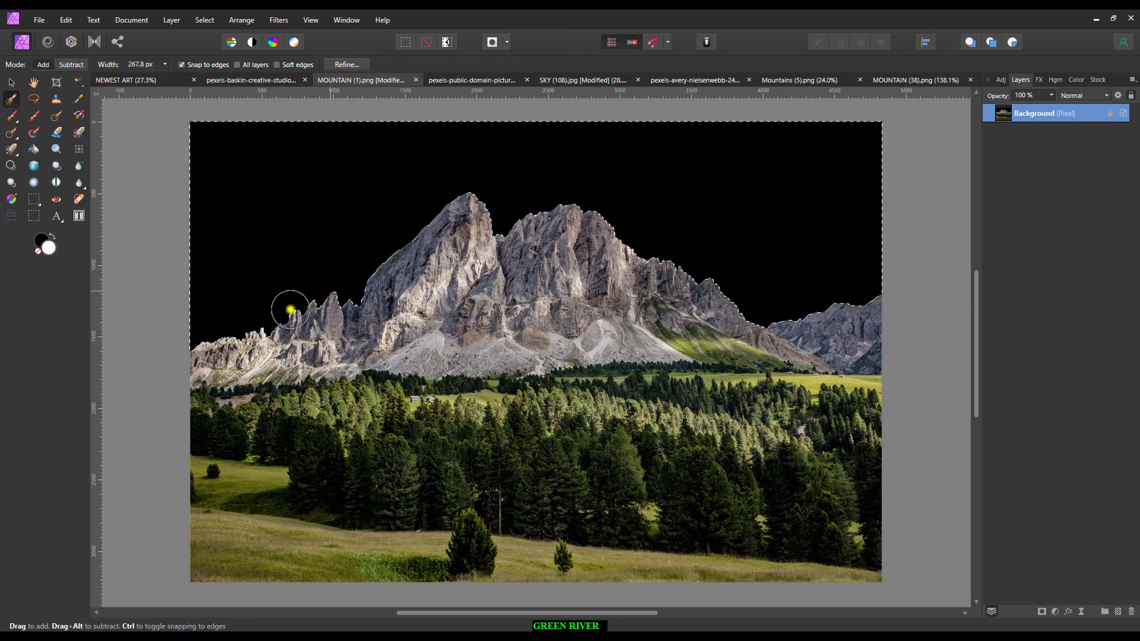
{"action": "scroll", "coordinate": [558, 199], "scroll_direction": "up", "scroll_amount": 3}
{"action": "scroll", "coordinate": [550, 204], "scroll_direction": "up", "scroll_amount": 2}
{"action": "scroll", "coordinate": [549, 204], "scroll_direction": "up", "scroll_amount": 3}
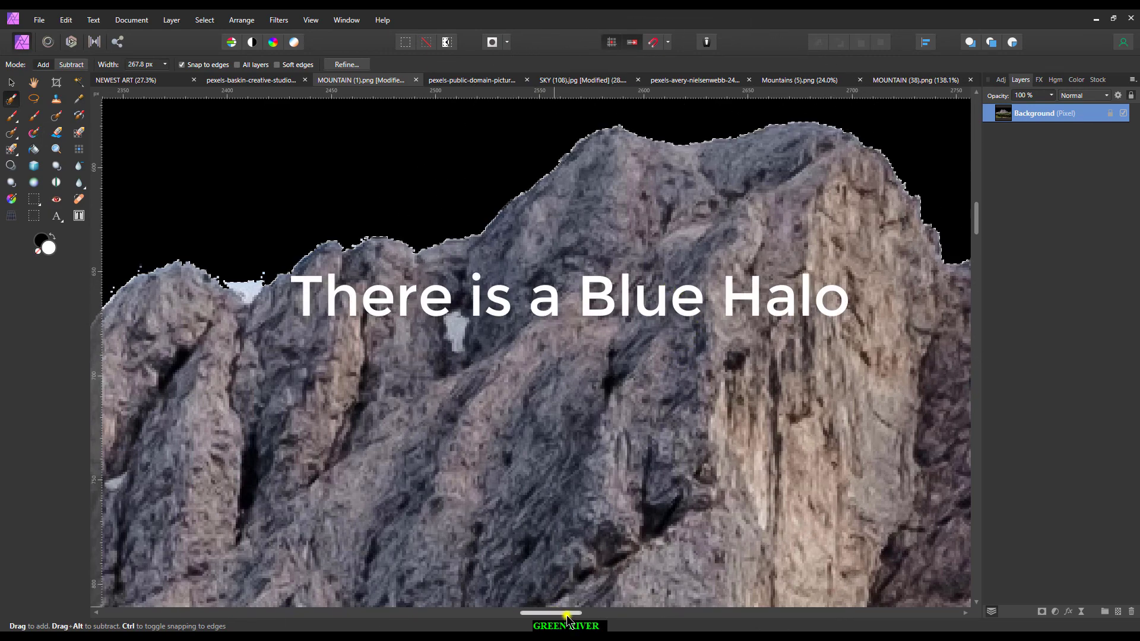
Adjust the sky selection edge by 3 px with Grow/Shrink and delete the black sky.
{"action": "left_click_drag", "start_coordinate": [555, 614], "coordinate": [615, 613]}
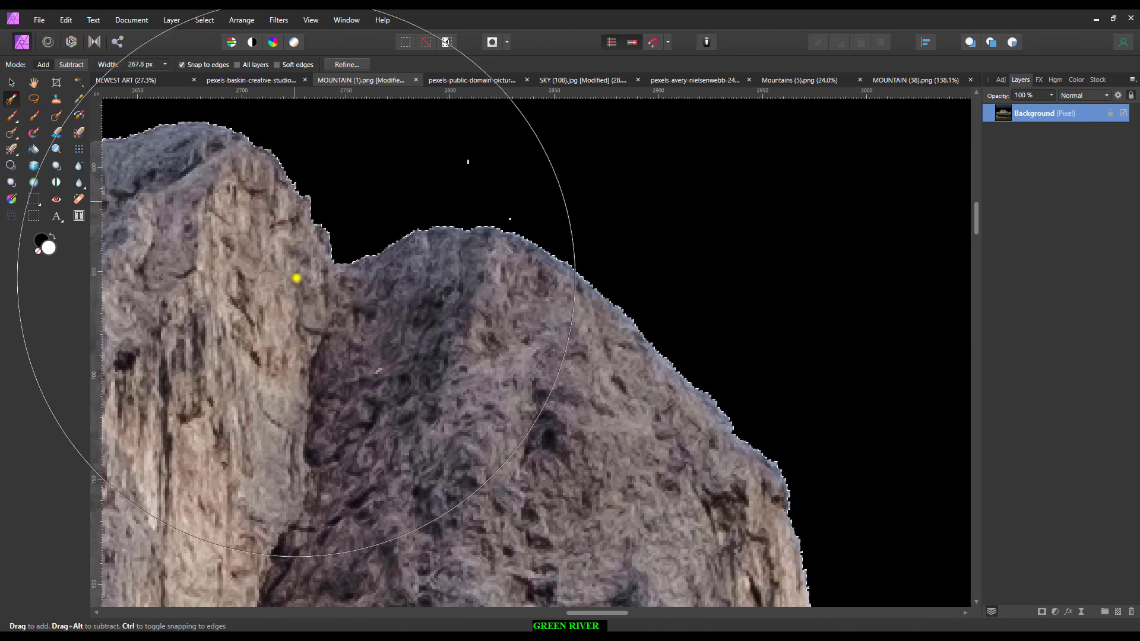
{"action": "key", "text": "bracketleft"}
{"action": "key", "text": "bracketleft"}
{"action": "key", "text": "bracketleft"}
{"action": "key", "text": "bracketleft"}
{"action": "key", "text": "bracketleft"}
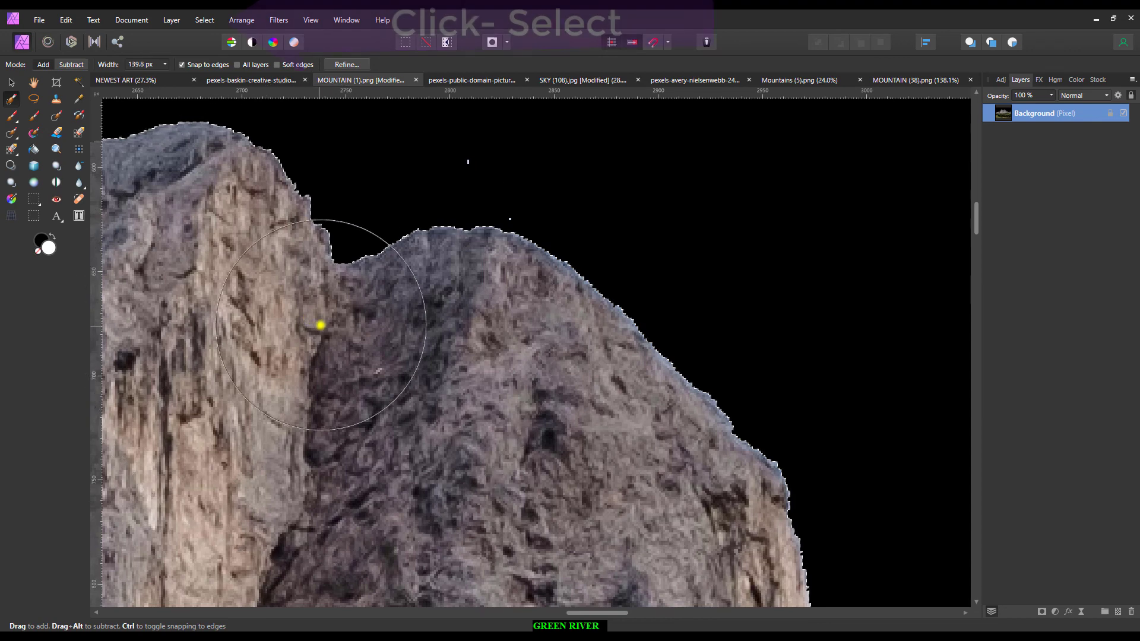
{"action": "left_click", "coordinate": [203, 20]}
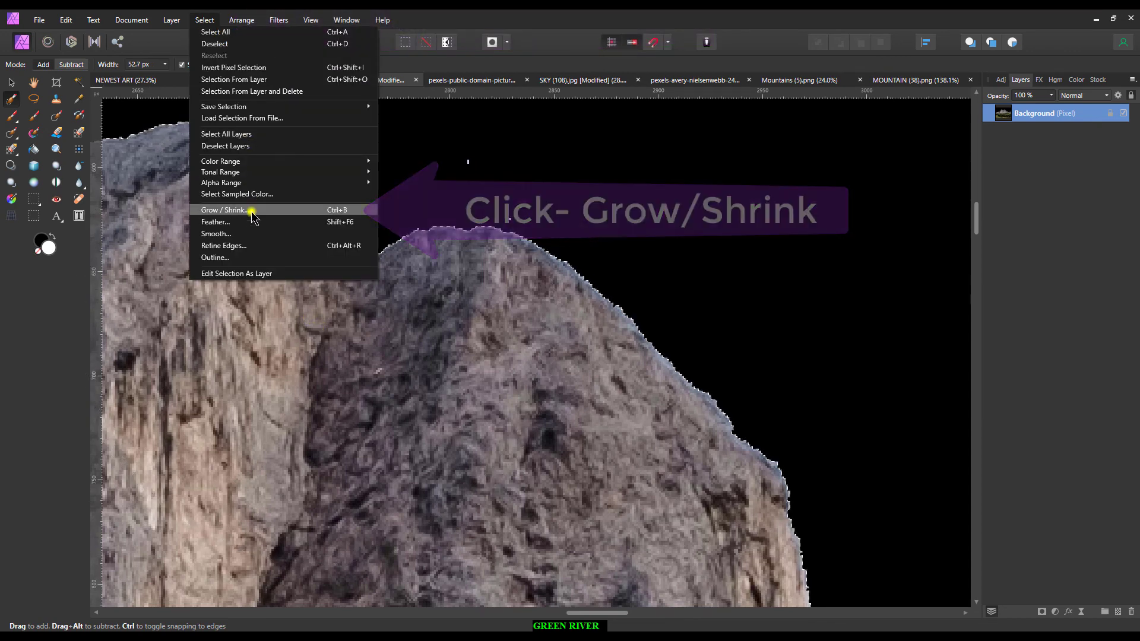
{"action": "left_click", "coordinate": [288, 211]}
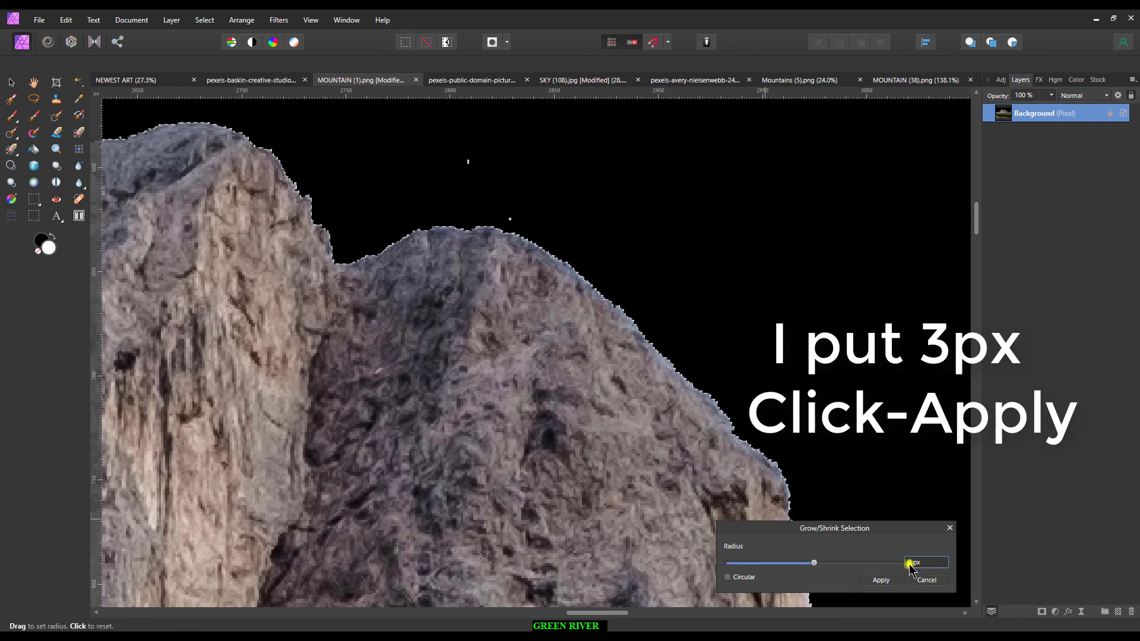
{"action": "left_click", "coordinate": [913, 564]}
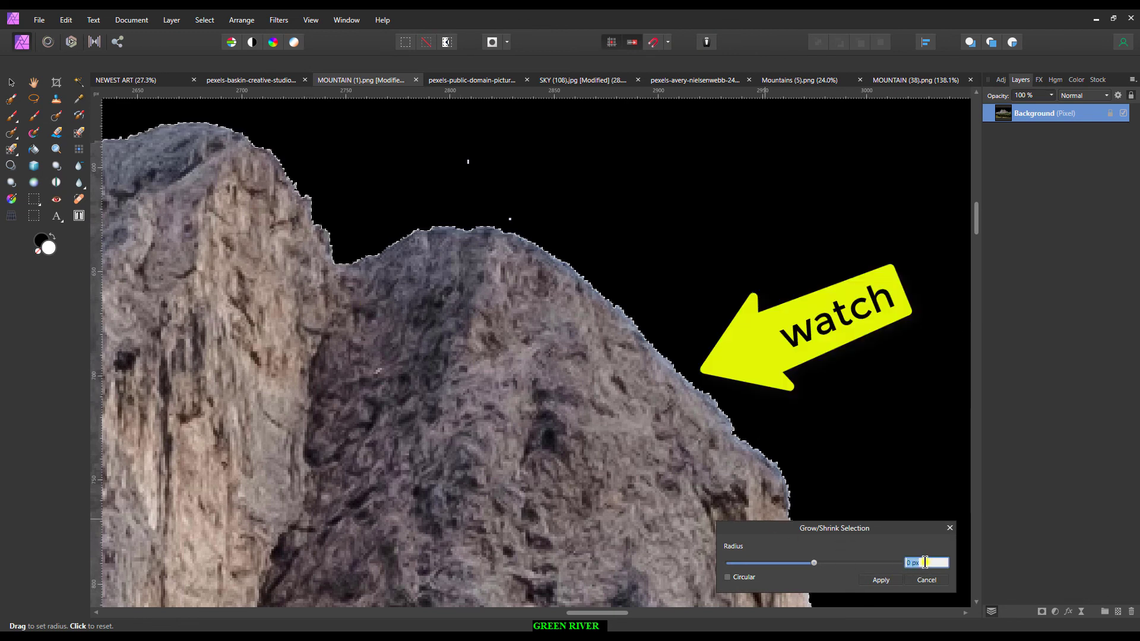
{"action": "type", "text": "3"}
{"action": "key", "text": "Return"}
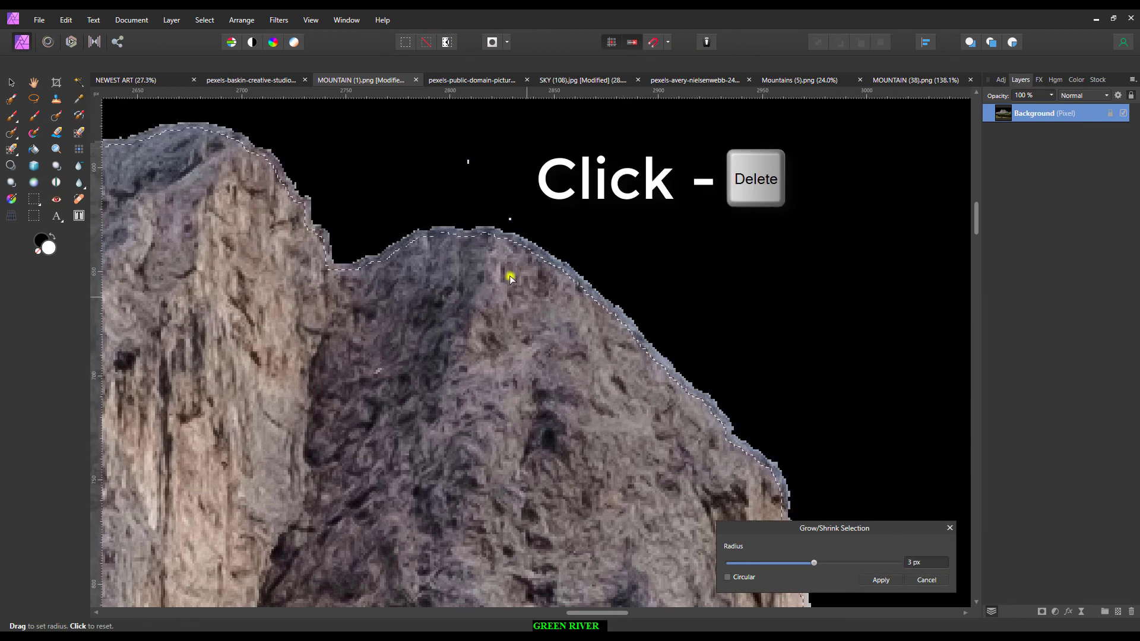
{"action": "key", "text": "Delete"}
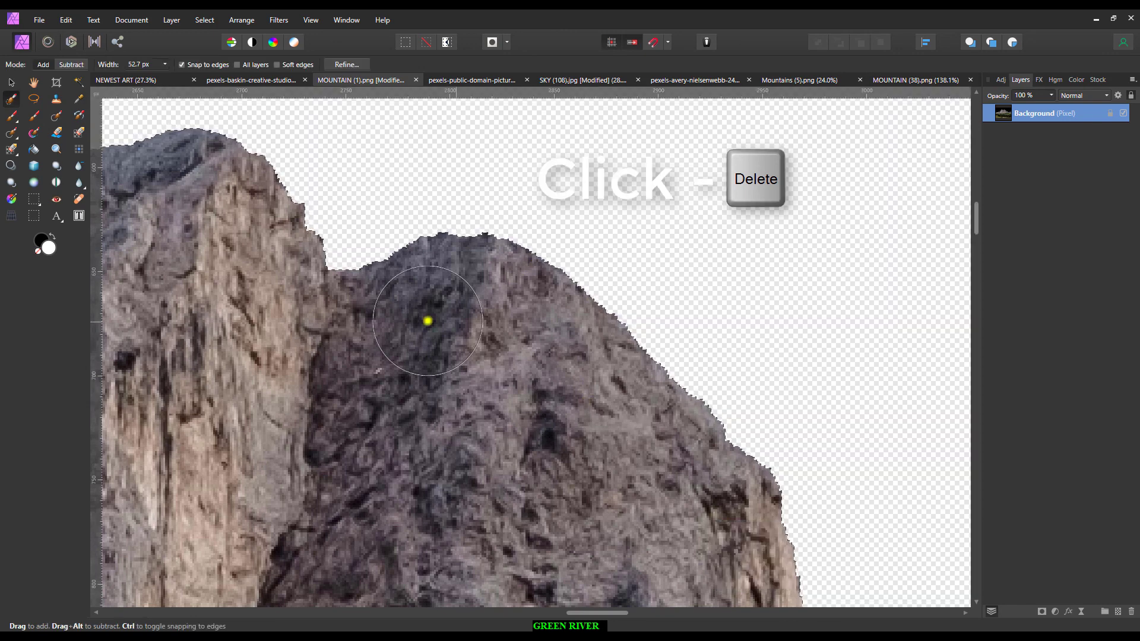
{"action": "scroll", "coordinate": [425, 318], "scroll_direction": "down", "scroll_amount": 5}
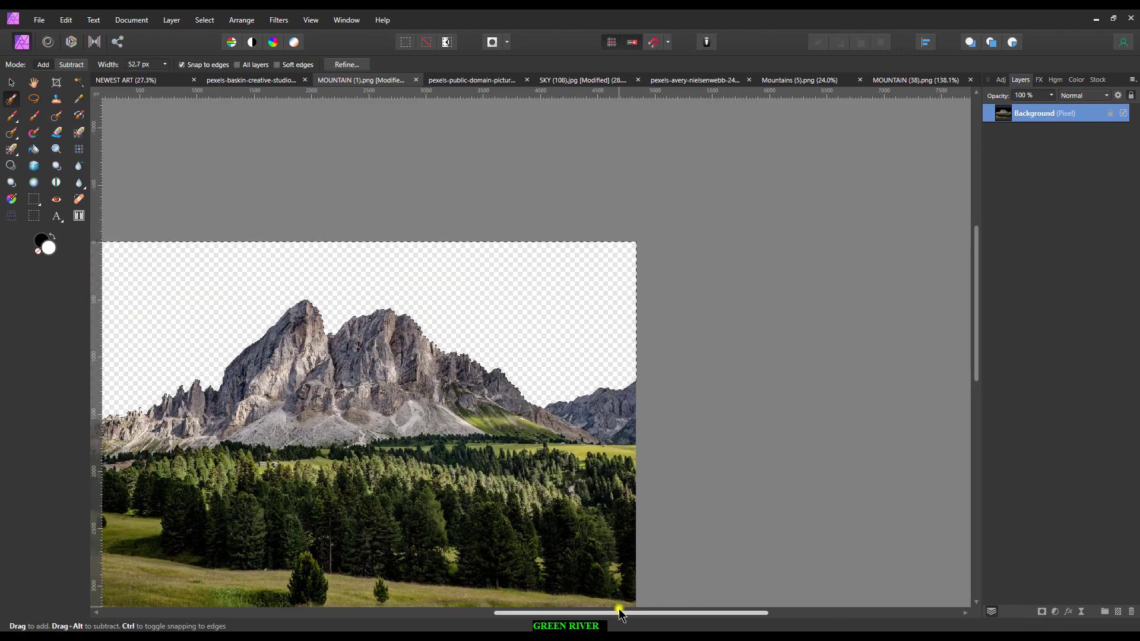
{"action": "left_click_drag", "start_coordinate": [619, 613], "coordinate": [499, 602]}
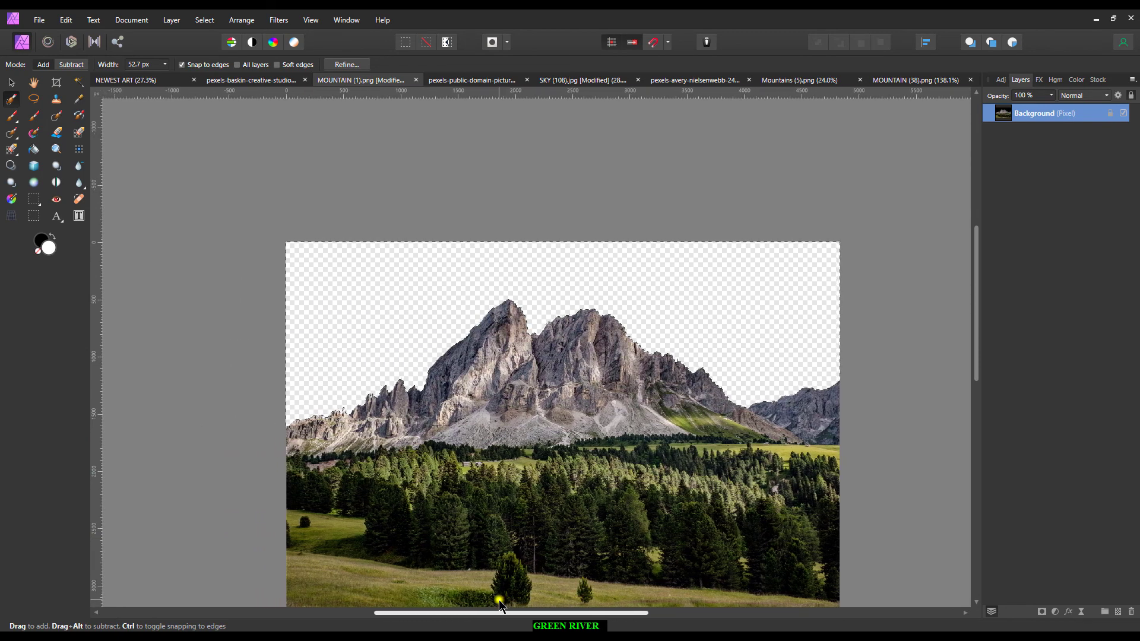
Flood-select the grass photo's white background at 19% tolerance, tracing the blades.
{"action": "left_click", "coordinate": [460, 79]}
{"action": "key", "text": "w"}
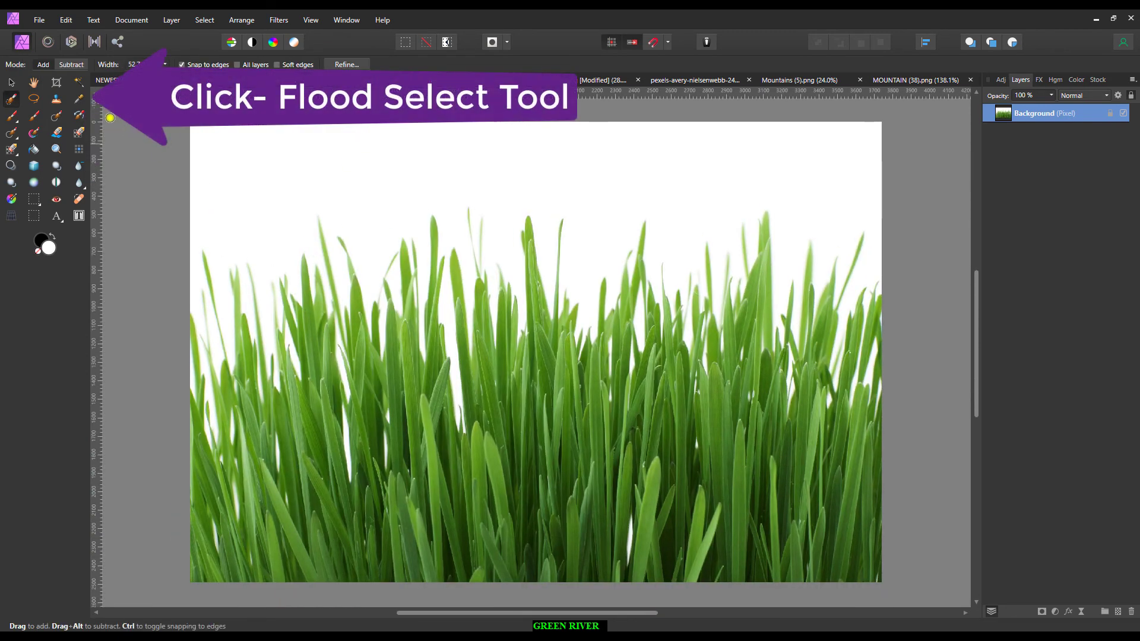
{"action": "left_click", "coordinate": [78, 83]}
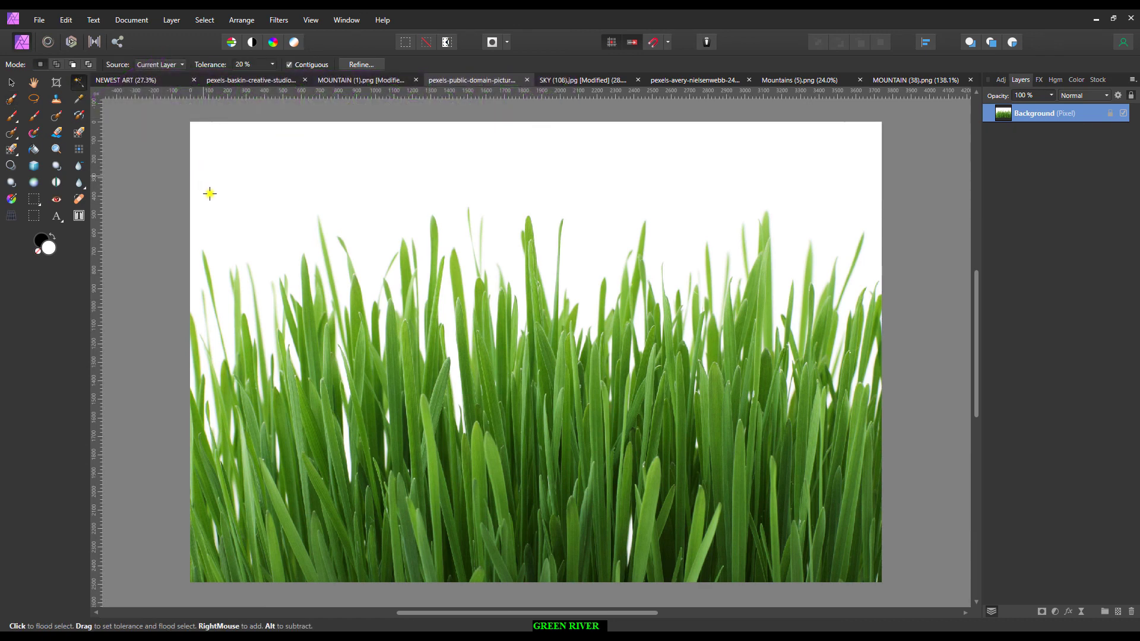
{"action": "left_click_drag", "start_coordinate": [243, 181], "coordinate": [245, 182]}
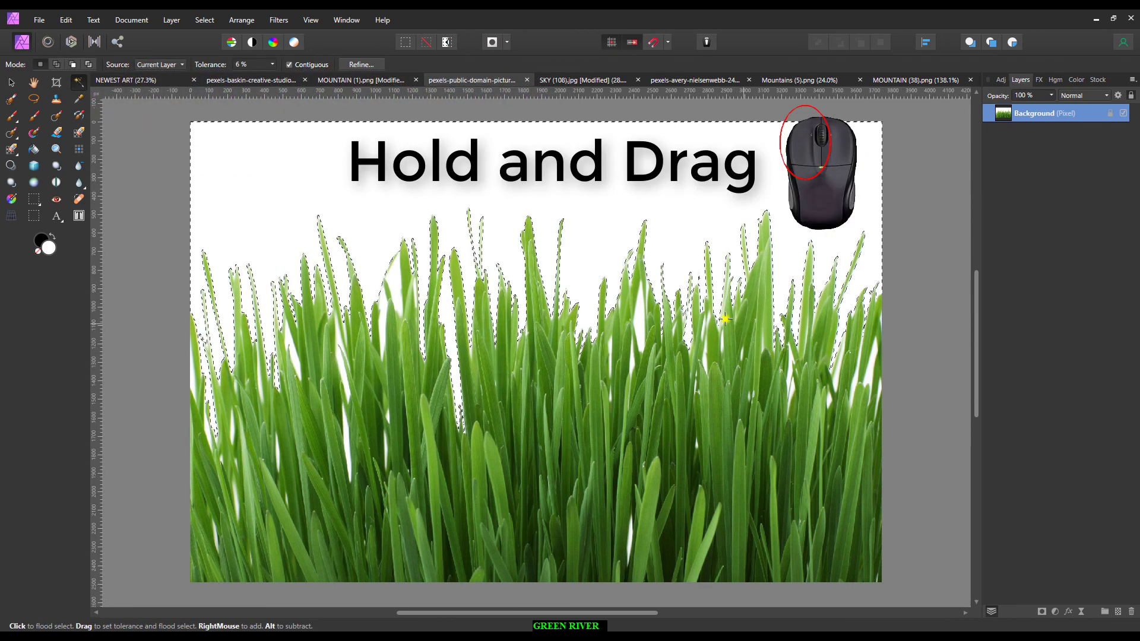
{"action": "scroll", "coordinate": [683, 267], "scroll_direction": "up", "scroll_amount": 2}
{"action": "scroll", "coordinate": [711, 261], "scroll_direction": "up", "scroll_amount": 2}
{"action": "scroll", "coordinate": [710, 260], "scroll_direction": "up", "scroll_amount": 3}
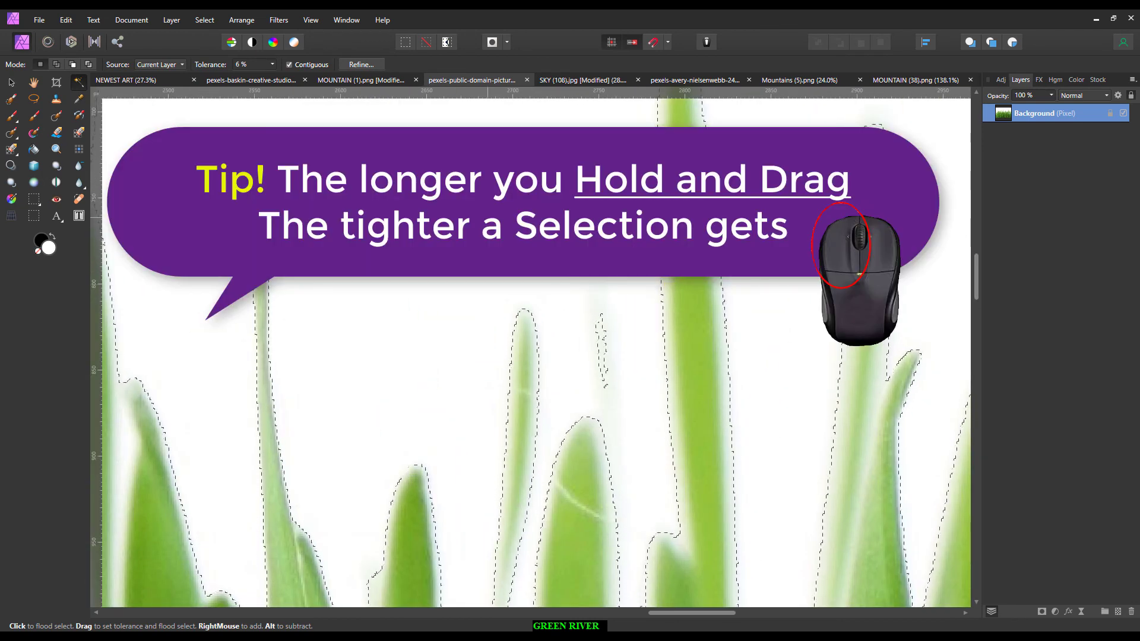
{"action": "left_click_drag", "start_coordinate": [713, 261], "coordinate": [706, 262]}
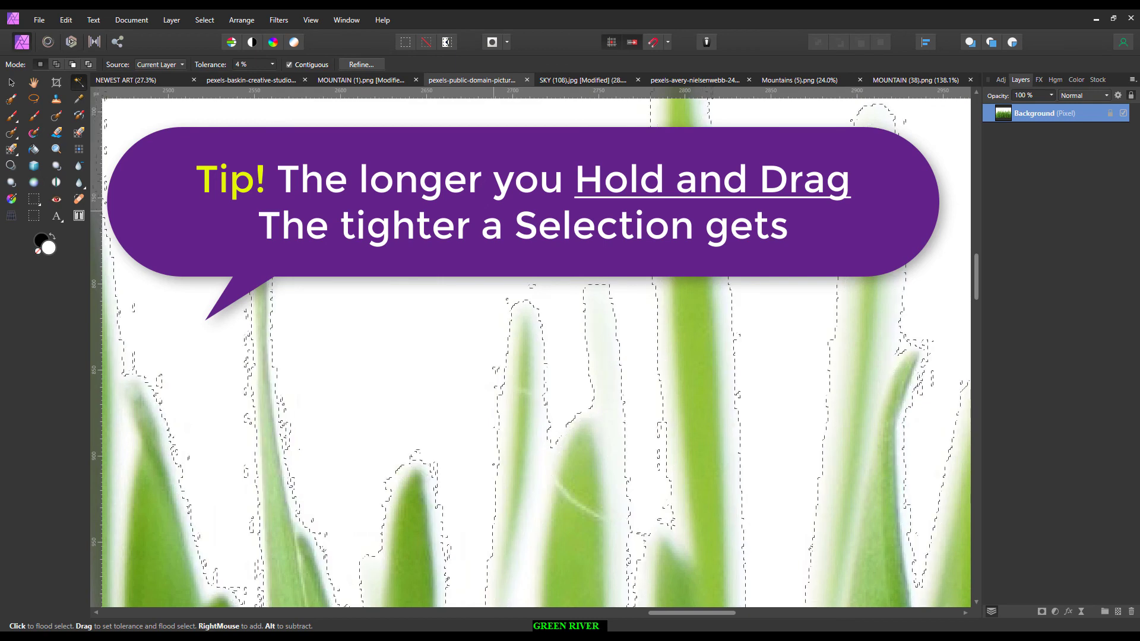
{"action": "left_click_drag", "start_coordinate": [525, 209], "coordinate": [584, 209]}
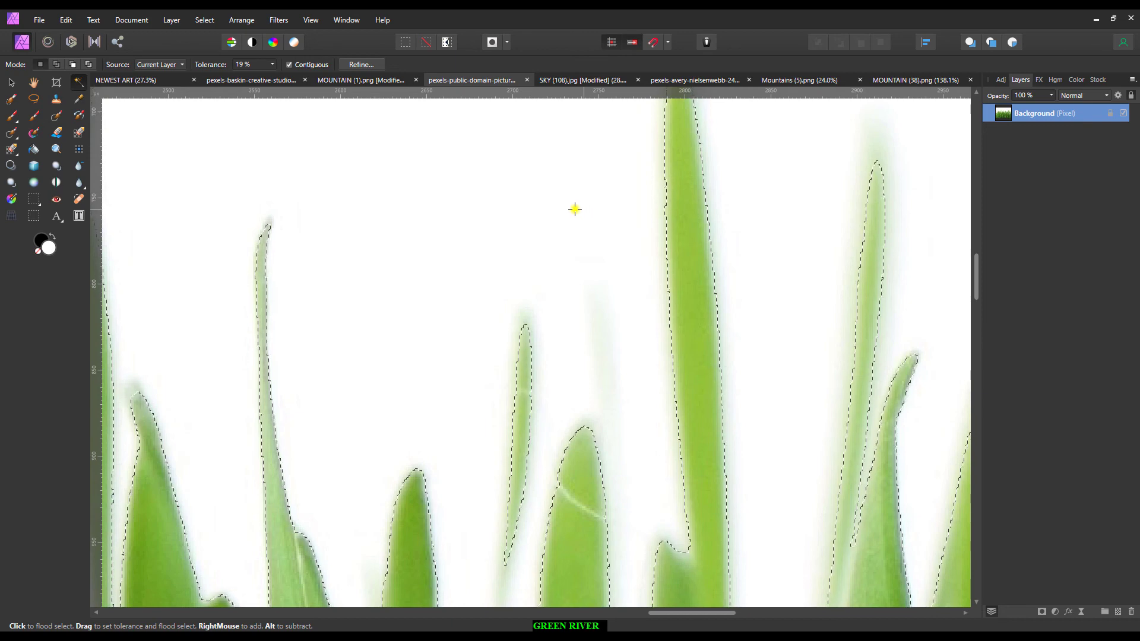
{"action": "scroll", "coordinate": [471, 259], "scroll_direction": "down", "scroll_amount": 5}
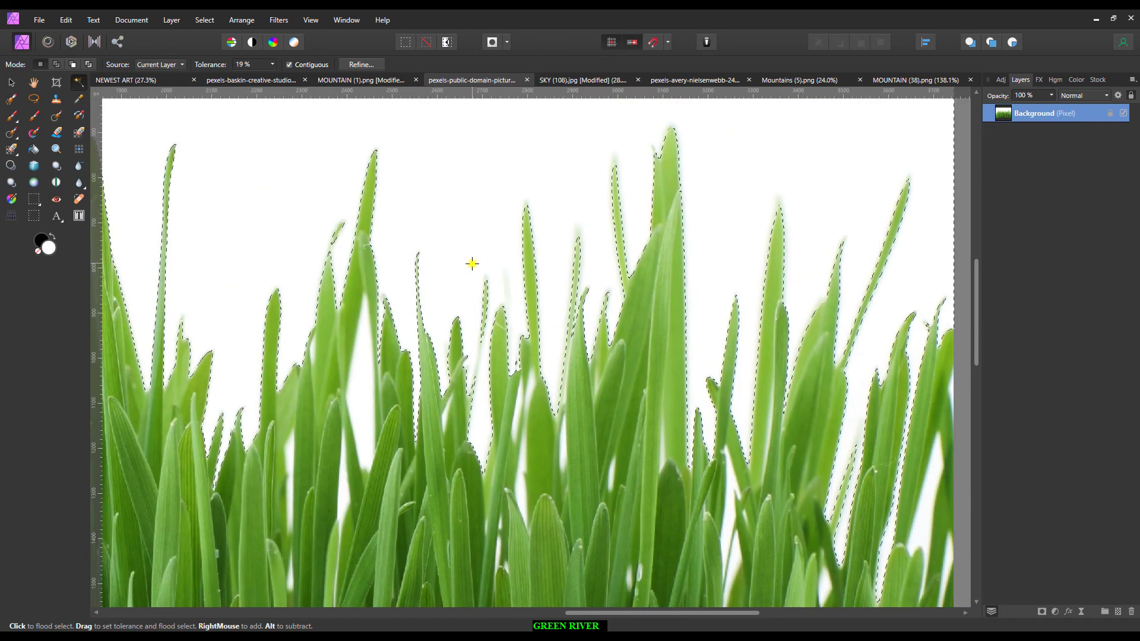
{"action": "scroll", "coordinate": [472, 263], "scroll_direction": "down", "scroll_amount": 1}
{"action": "scroll", "coordinate": [472, 264], "scroll_direction": "down", "scroll_amount": 2}
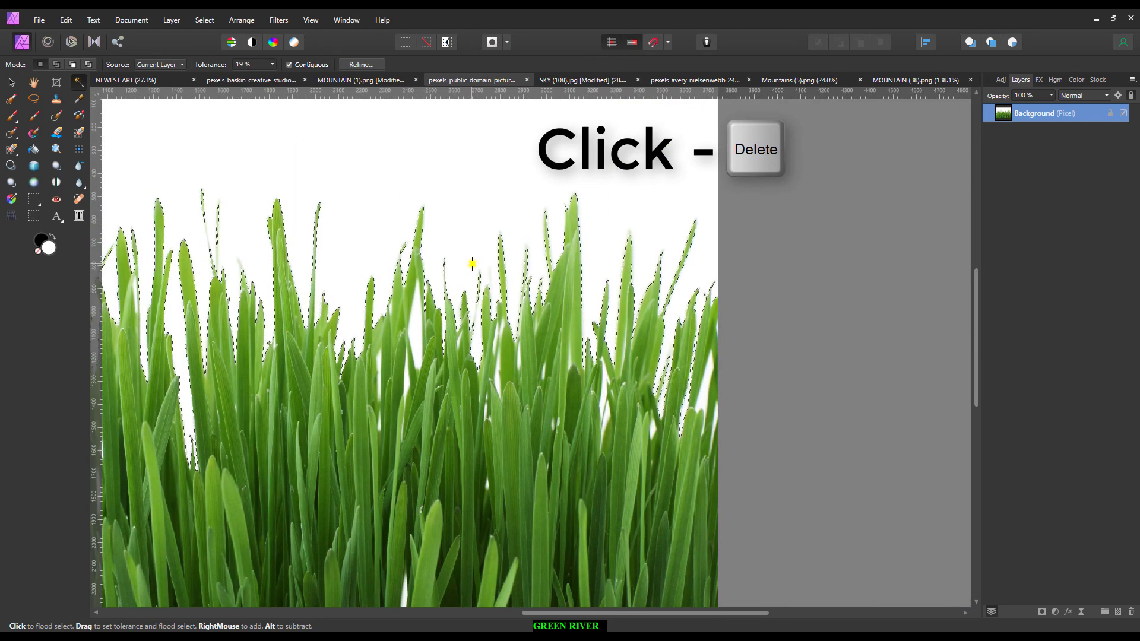
Delete the white background, then flood-select and delete leftover white at 1% tolerance.
{"action": "key", "text": "Delete"}
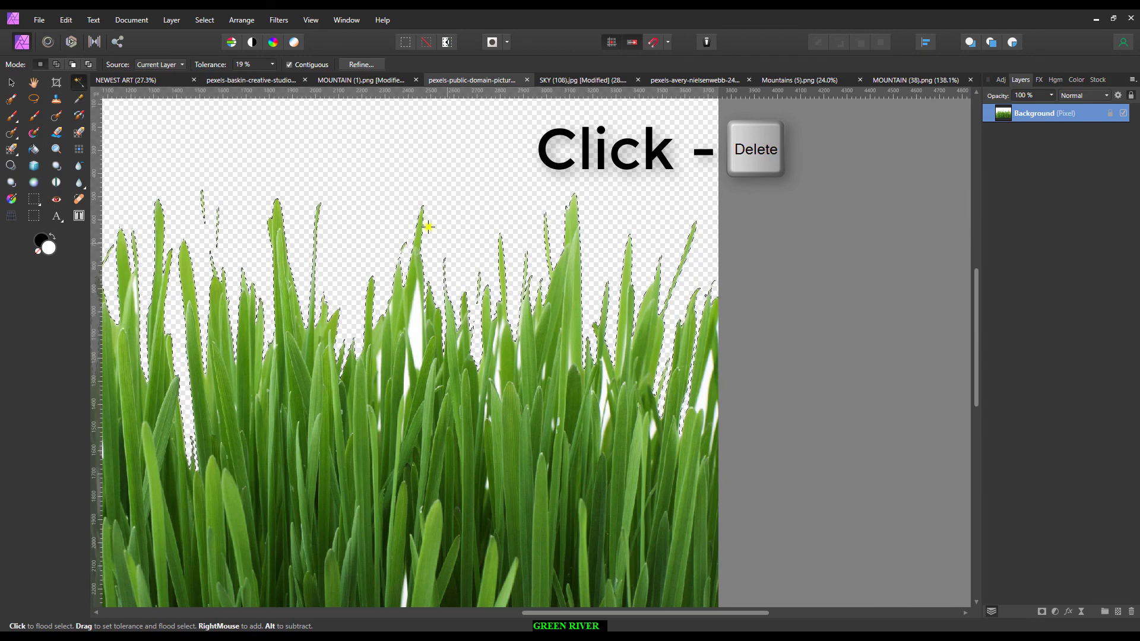
{"action": "scroll", "coordinate": [419, 226], "scroll_direction": "up", "scroll_amount": 1}
{"action": "scroll", "coordinate": [247, 445], "scroll_direction": "up", "scroll_amount": 2}
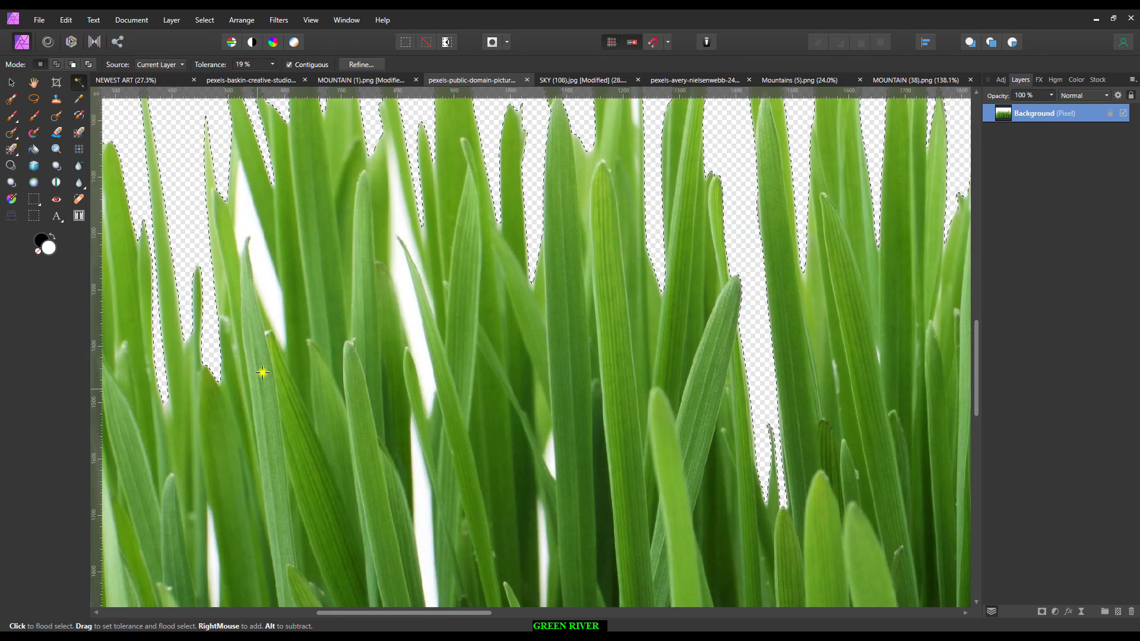
{"action": "mouse_move", "coordinate": [322, 289]}
{"action": "left_mouse_down"}
{"action": "mouse_move", "coordinate": [271, 296]}
{"action": "mouse_move", "coordinate": [277, 315]}
{"action": "mouse_move", "coordinate": [248, 217]}
{"action": "mouse_move", "coordinate": [280, 298]}
{"action": "left_mouse_up"}
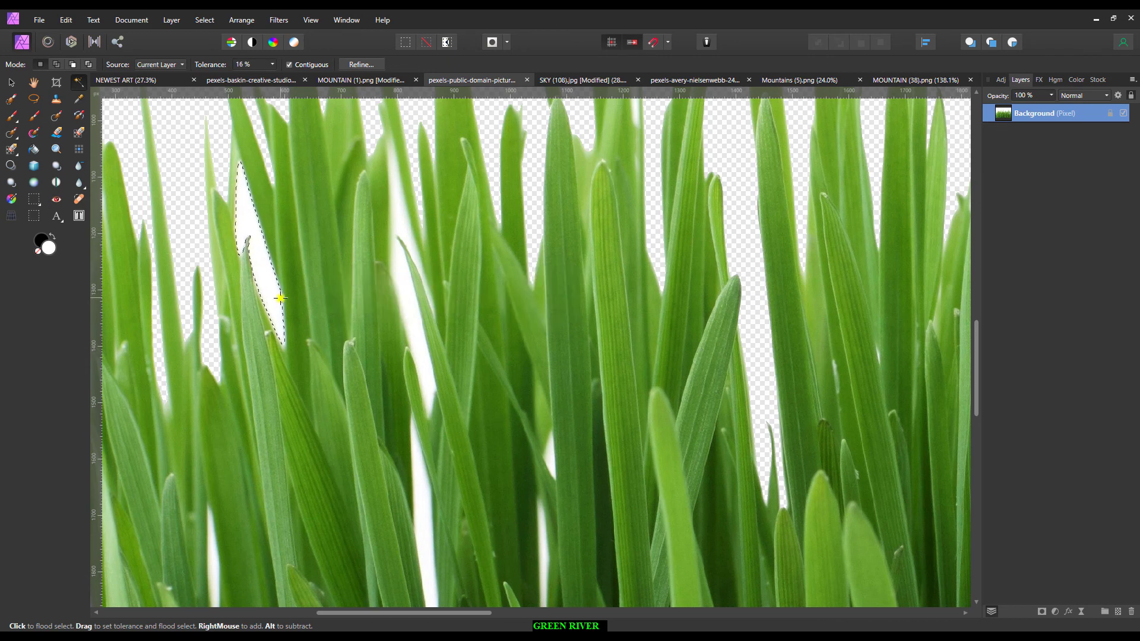
{"action": "key", "text": "Delete"}
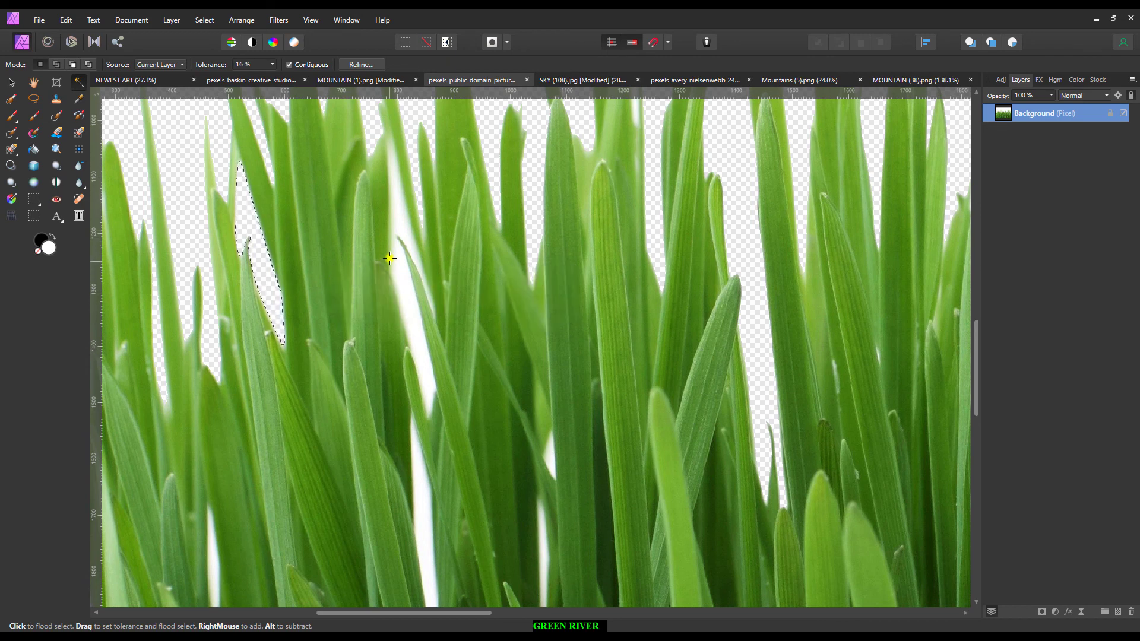
Flood-select and delete two white strips between the grass blades.
{"action": "left_click_drag", "start_coordinate": [389, 258], "coordinate": [394, 229]}
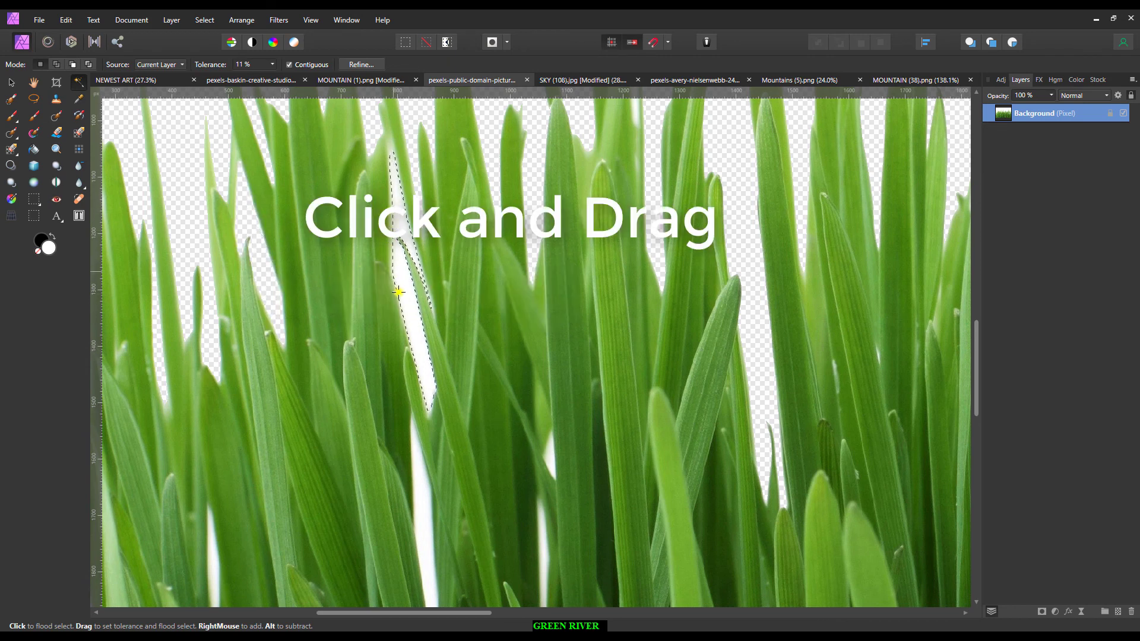
{"action": "left_click_drag", "start_coordinate": [394, 268], "coordinate": [402, 311]}
{"action": "key", "text": "Delete"}
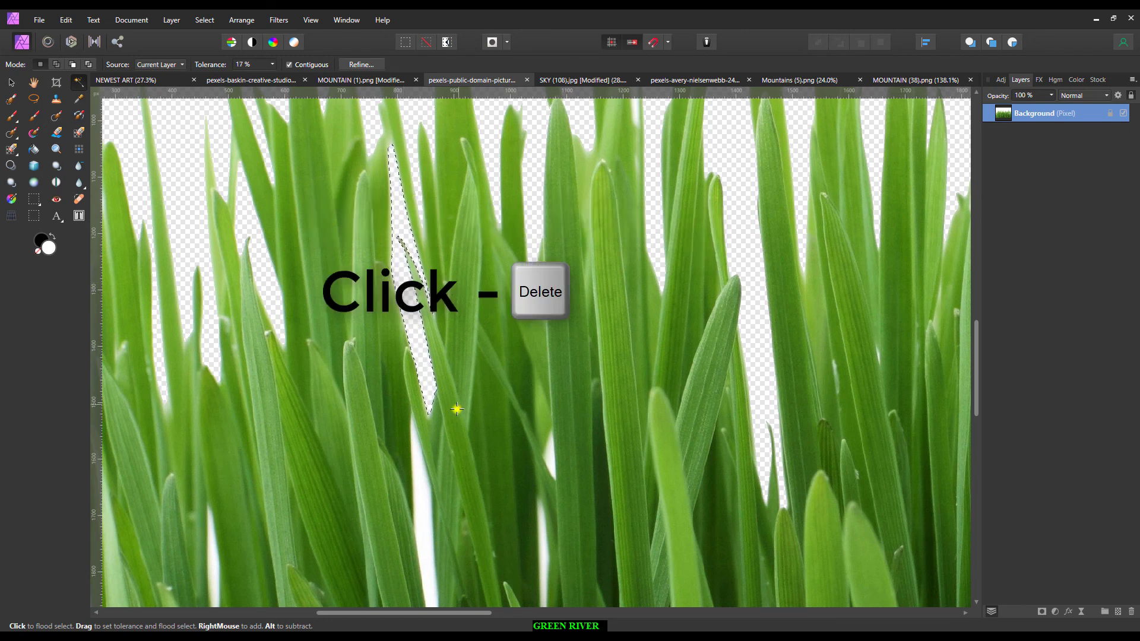
{"action": "left_click_drag", "start_coordinate": [420, 479], "coordinate": [438, 599]}
{"action": "key", "text": "Delete"}
Flood-select further small white patches and narrow strips near the bottom at higher tolerance.
{"action": "left_click_drag", "start_coordinate": [562, 495], "coordinate": [571, 540]}
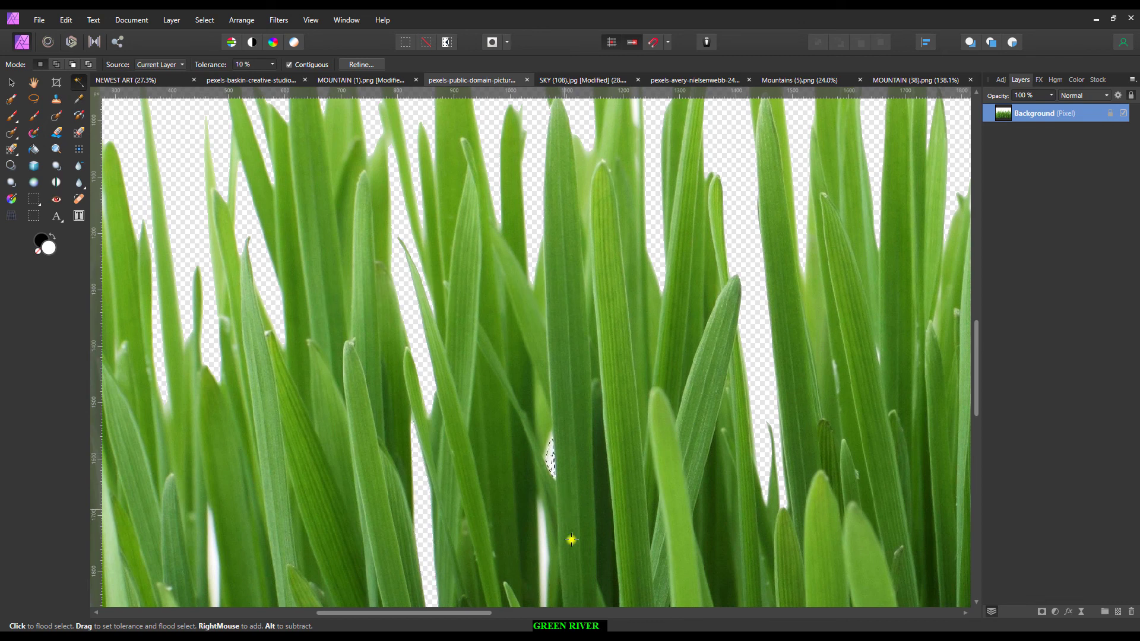
{"action": "left_click_drag", "start_coordinate": [543, 599], "coordinate": [542, 617]}
{"action": "scroll", "coordinate": [603, 441], "scroll_direction": "down", "scroll_amount": 2}
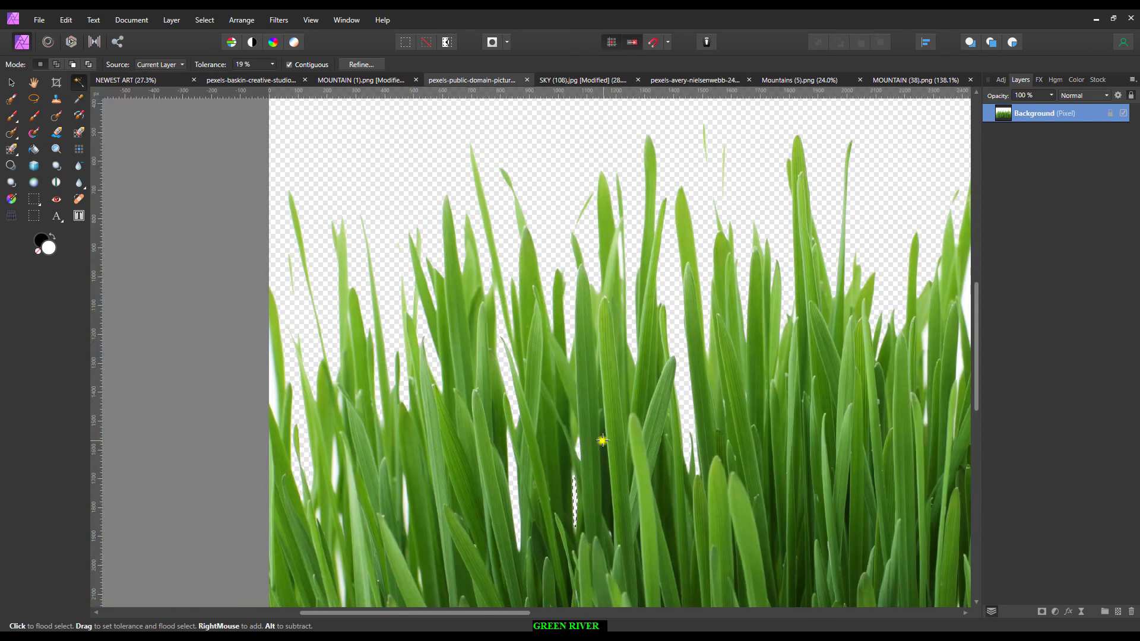
{"action": "scroll", "coordinate": [331, 482], "scroll_direction": "up", "scroll_amount": 1}
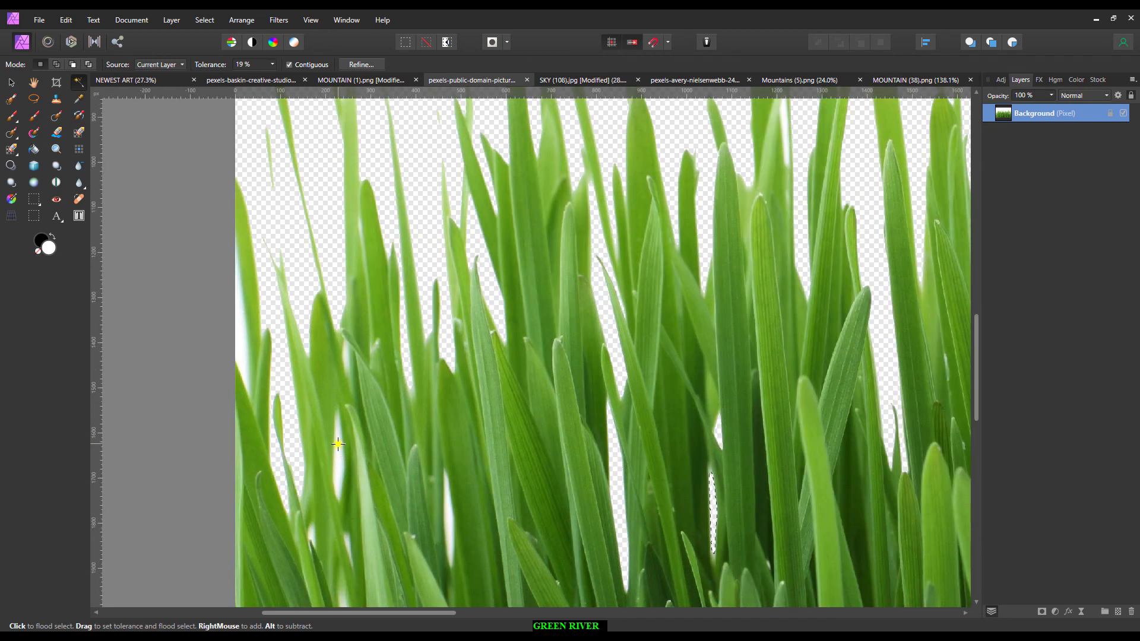
{"action": "left_click_drag", "start_coordinate": [339, 557], "coordinate": [457, 510]}
{"action": "left_click", "coordinate": [452, 562]}
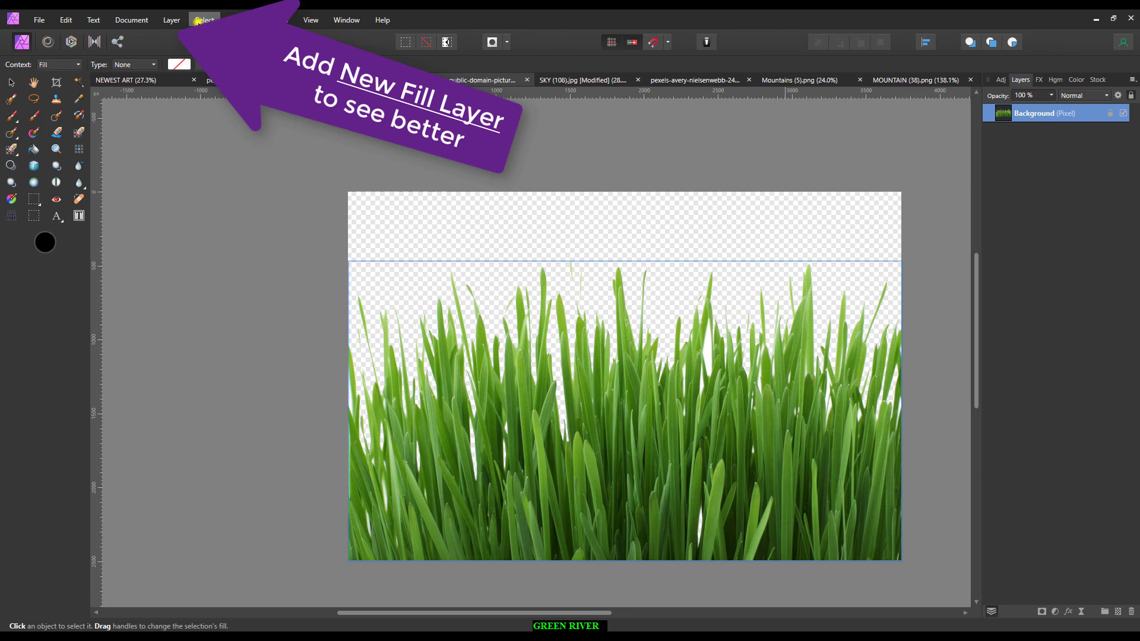
Add a black fill layer and move it beneath the grass layer.
{"action": "left_click", "coordinate": [171, 20]}
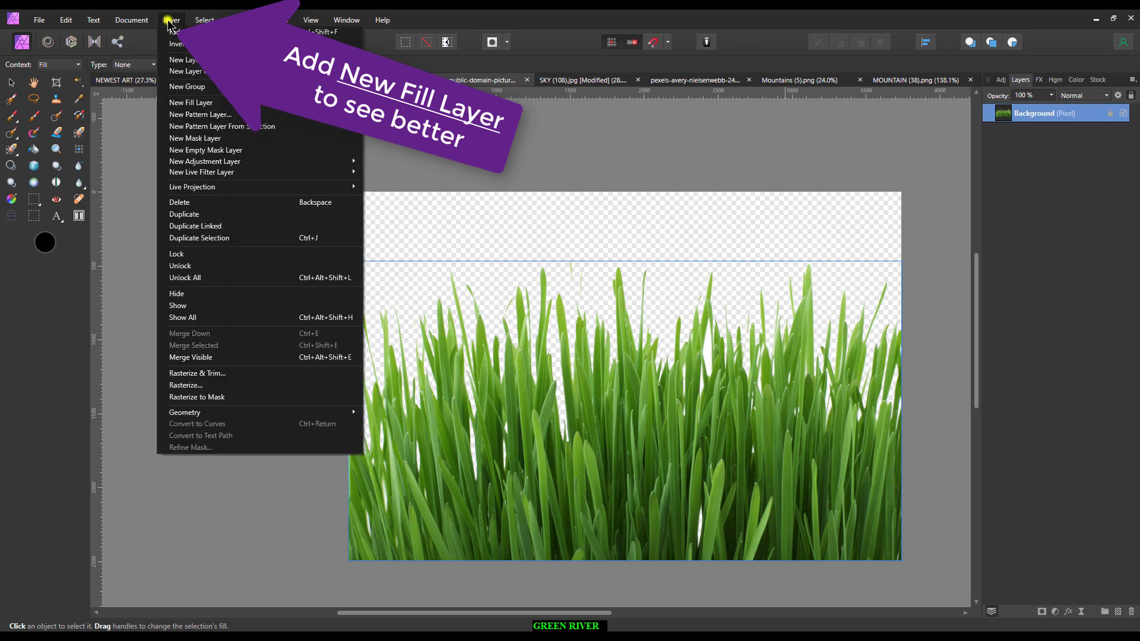
{"action": "left_click", "coordinate": [181, 102]}
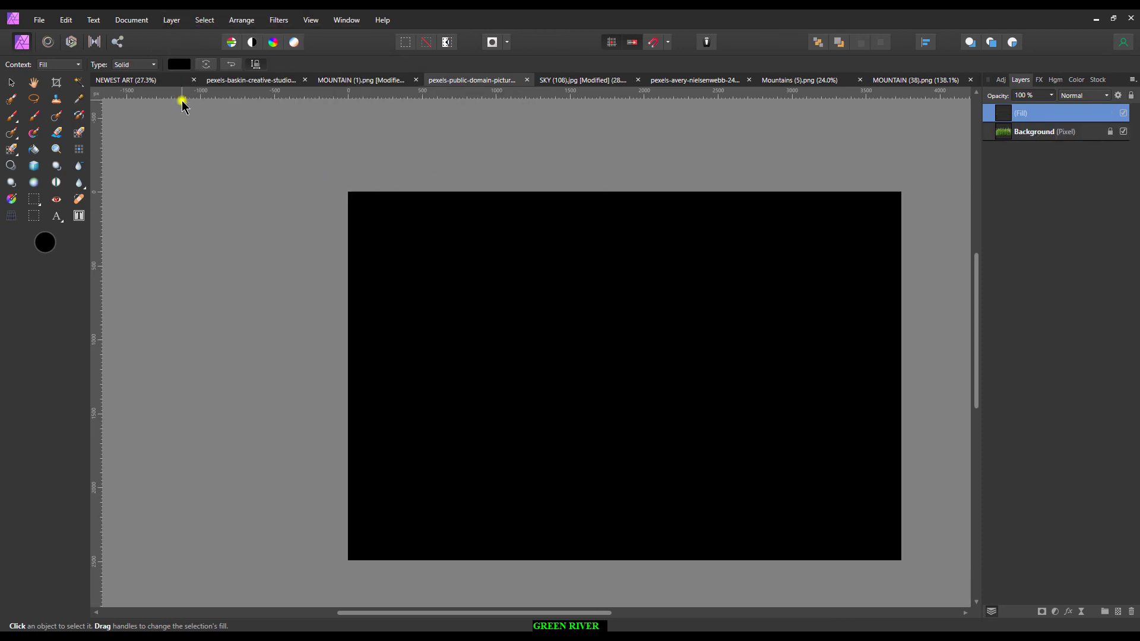
{"action": "left_click_drag", "start_coordinate": [993, 118], "coordinate": [981, 163]}
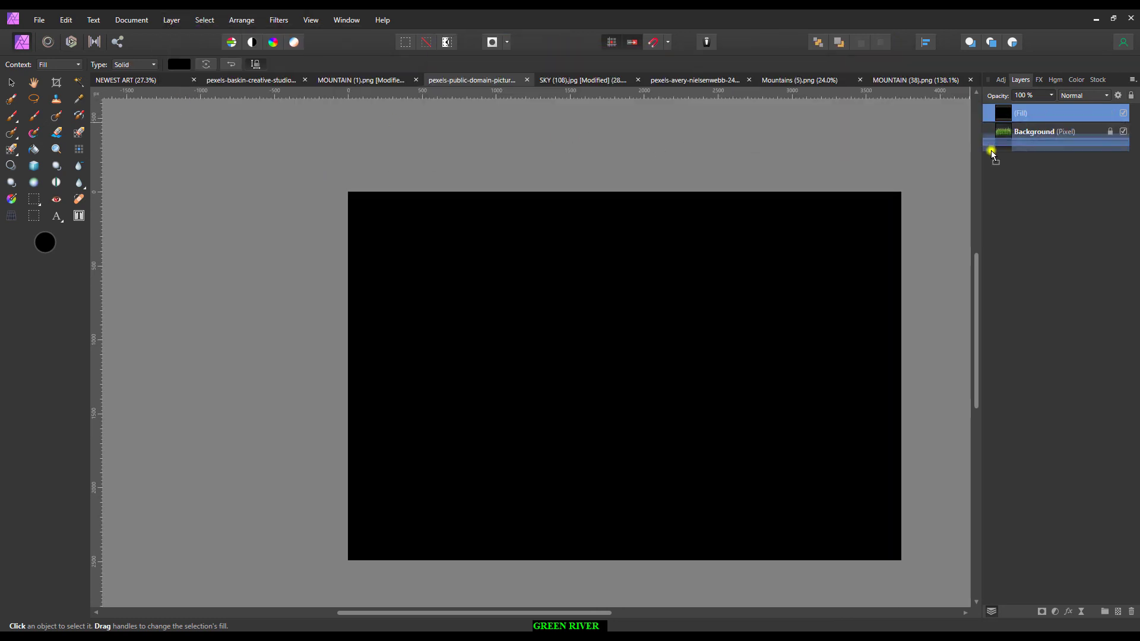
{"action": "scroll", "coordinate": [715, 380], "scroll_direction": "up", "scroll_amount": 2}
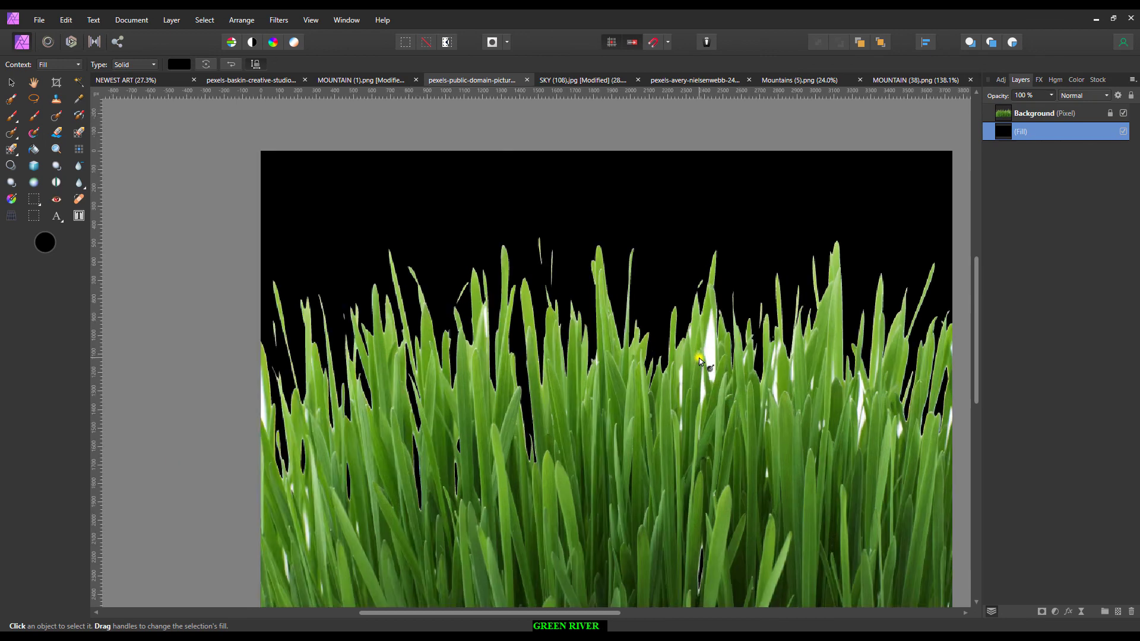
{"action": "scroll", "coordinate": [707, 364], "scroll_direction": "up", "scroll_amount": 3}
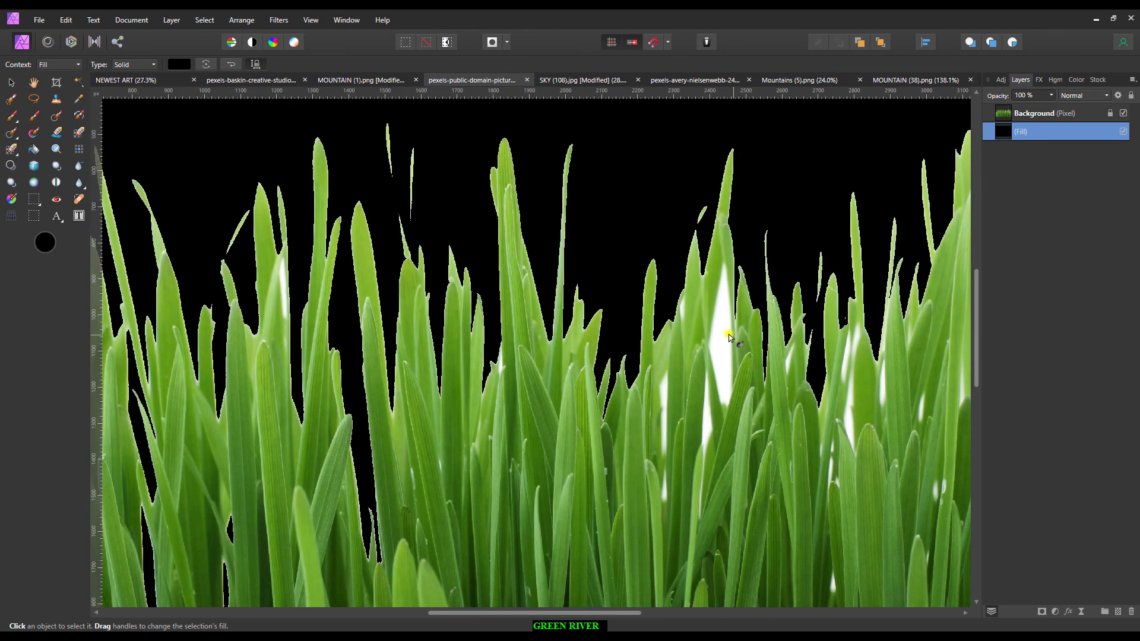
{"action": "left_click", "coordinate": [81, 82]}
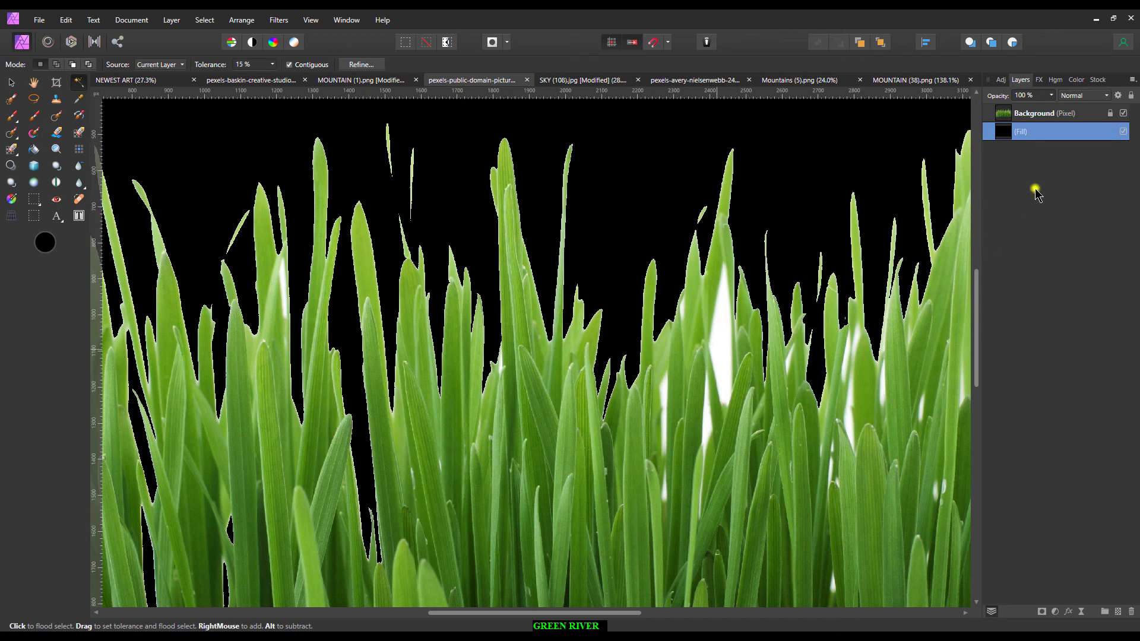
On the grass layer, flood-select and delete the remaining white gaps between blades.
{"action": "left_click", "coordinate": [1038, 116]}
{"action": "left_click", "coordinate": [720, 338]}
{"action": "key", "text": "Delete"}
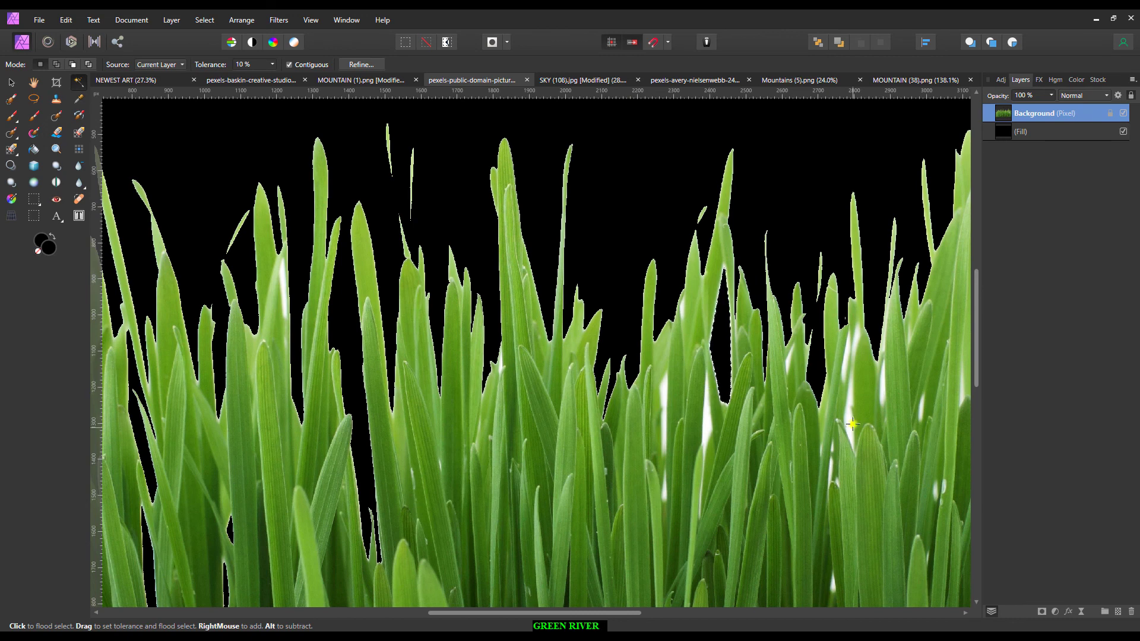
{"action": "left_click", "coordinate": [846, 410]}
{"action": "key", "text": "Delete"}
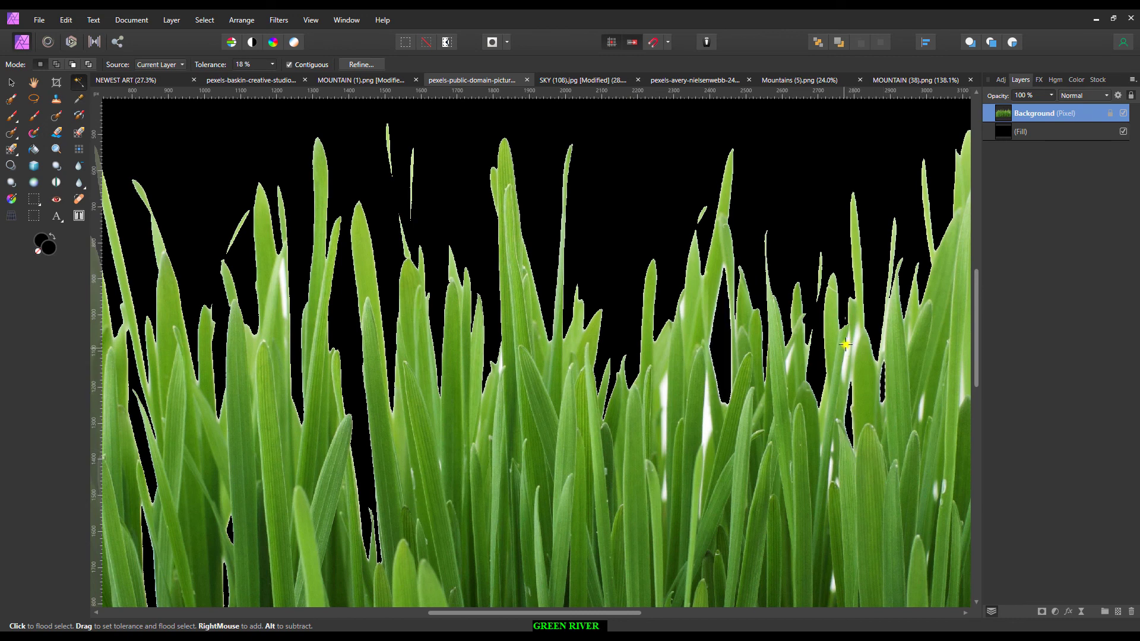
{"action": "key", "text": "Delete"}
{"action": "mouse_move", "coordinate": [667, 396]}
{"action": "left_mouse_down"}
{"action": "mouse_move", "coordinate": [618, 465]}
{"action": "mouse_move", "coordinate": [671, 492]}
{"action": "left_mouse_up"}
{"action": "key", "text": "Delete"}
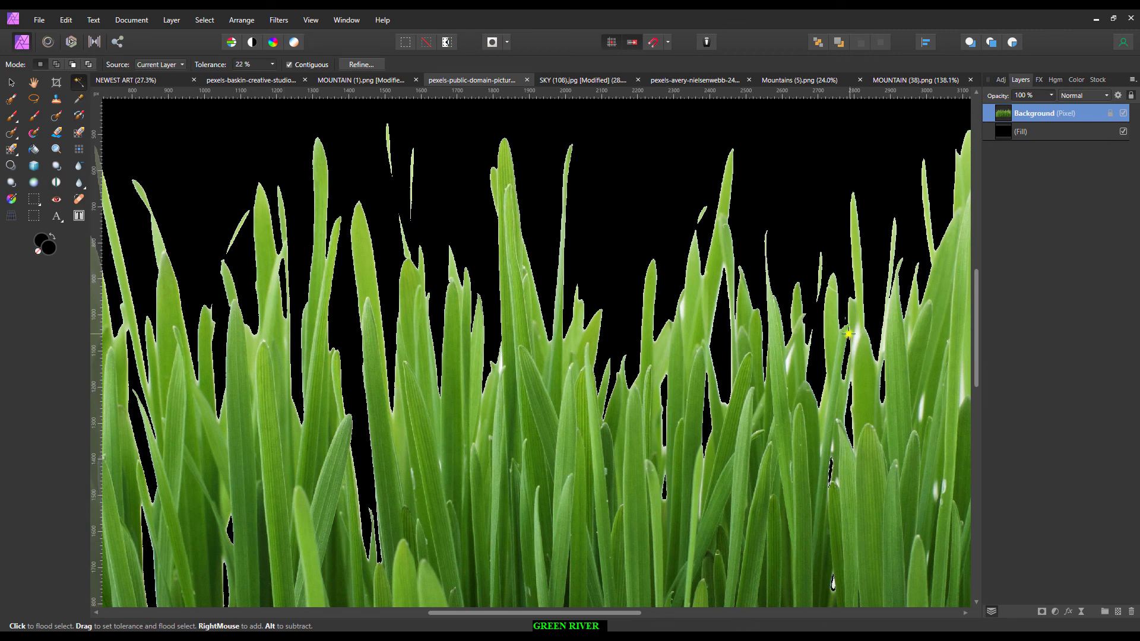
{"action": "key", "text": "Delete"}
{"action": "left_click_drag", "start_coordinate": [499, 365], "coordinate": [935, 420]}
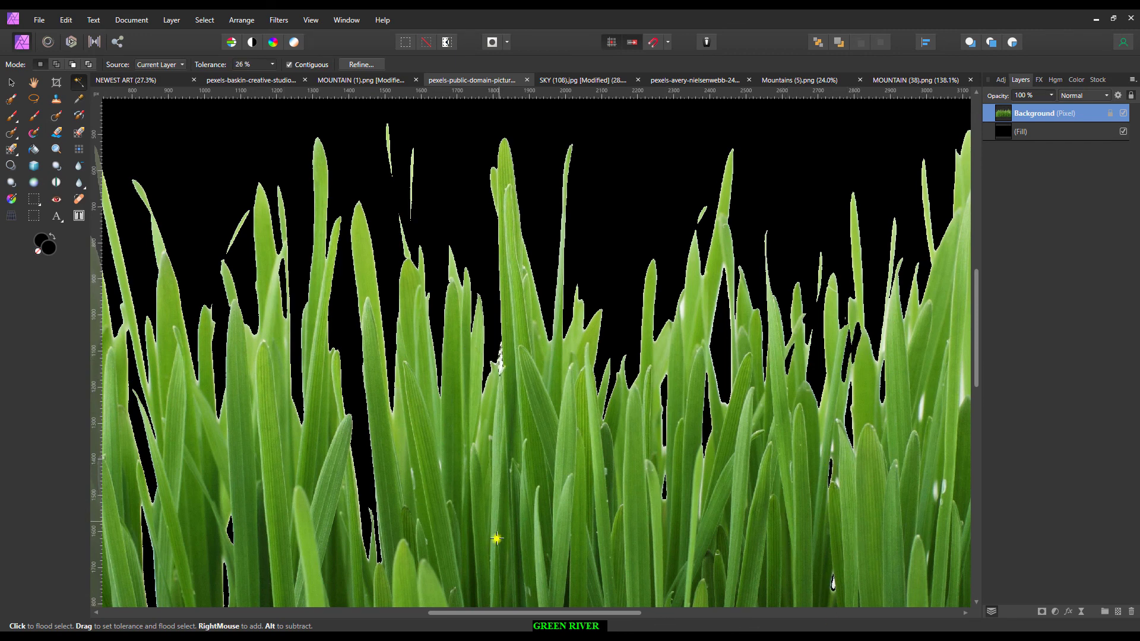
{"action": "left_click", "coordinate": [917, 538]}
Select the left-edge white fringe, deselect everything, and hide the black fill layer.
{"action": "scroll", "coordinate": [962, 394], "scroll_direction": "down", "scroll_amount": 2}
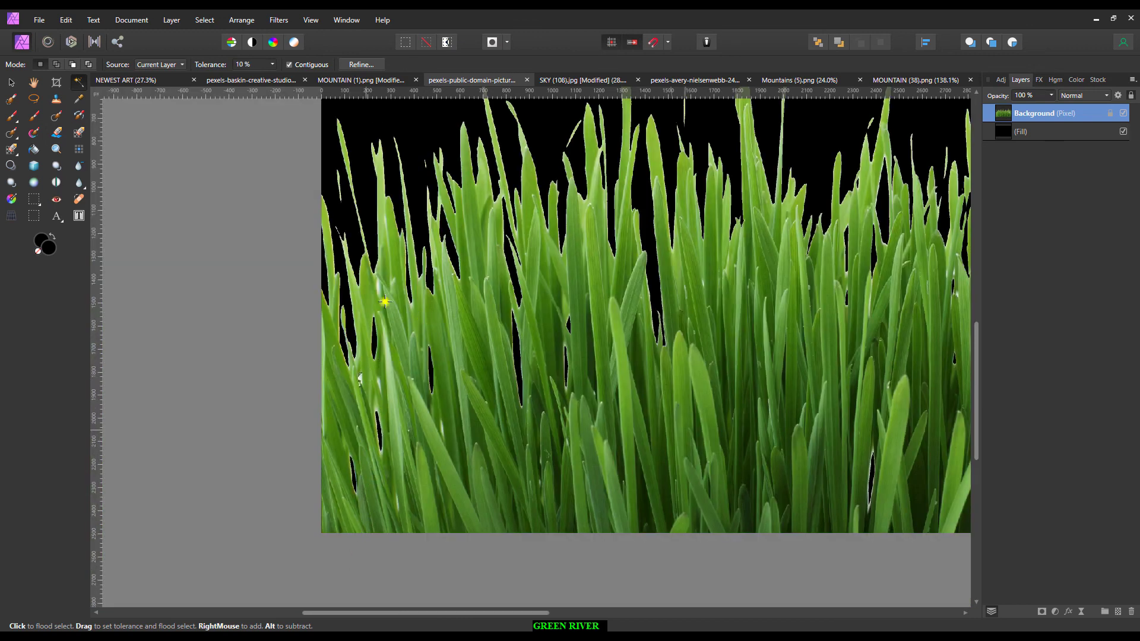
{"action": "left_click", "coordinate": [376, 284]}
{"action": "left_click", "coordinate": [66, 20]}
{"action": "key", "text": "Escape"}
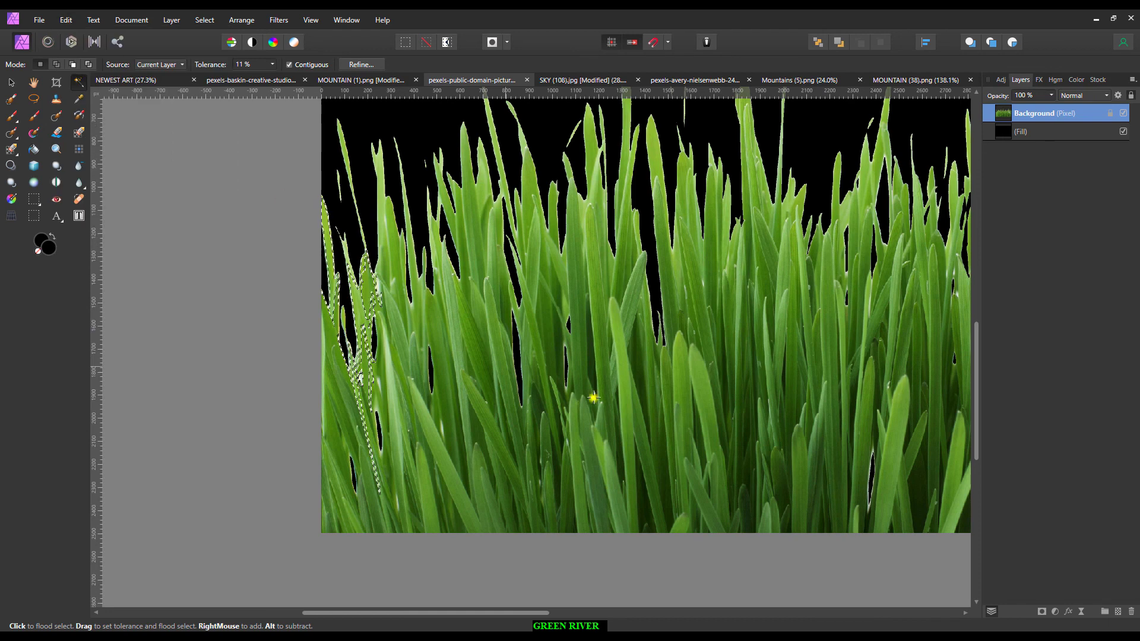
{"action": "scroll", "coordinate": [694, 397], "scroll_direction": "down", "scroll_amount": 3}
{"action": "left_click", "coordinate": [204, 20]}
{"action": "left_click", "coordinate": [214, 44]}
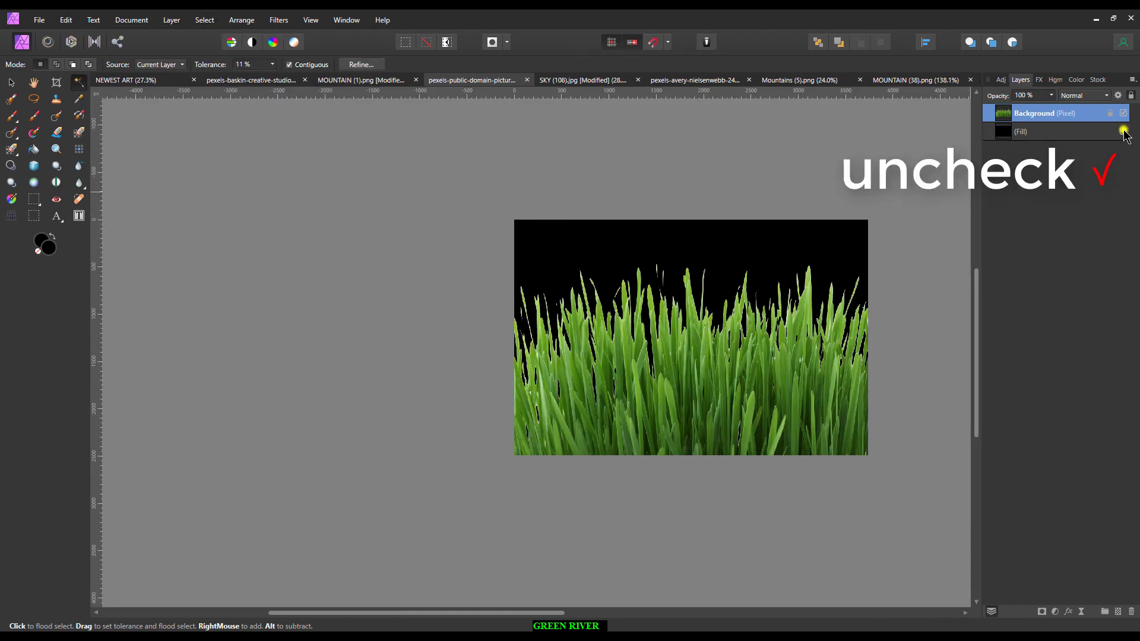
{"action": "left_click", "coordinate": [1123, 131]}
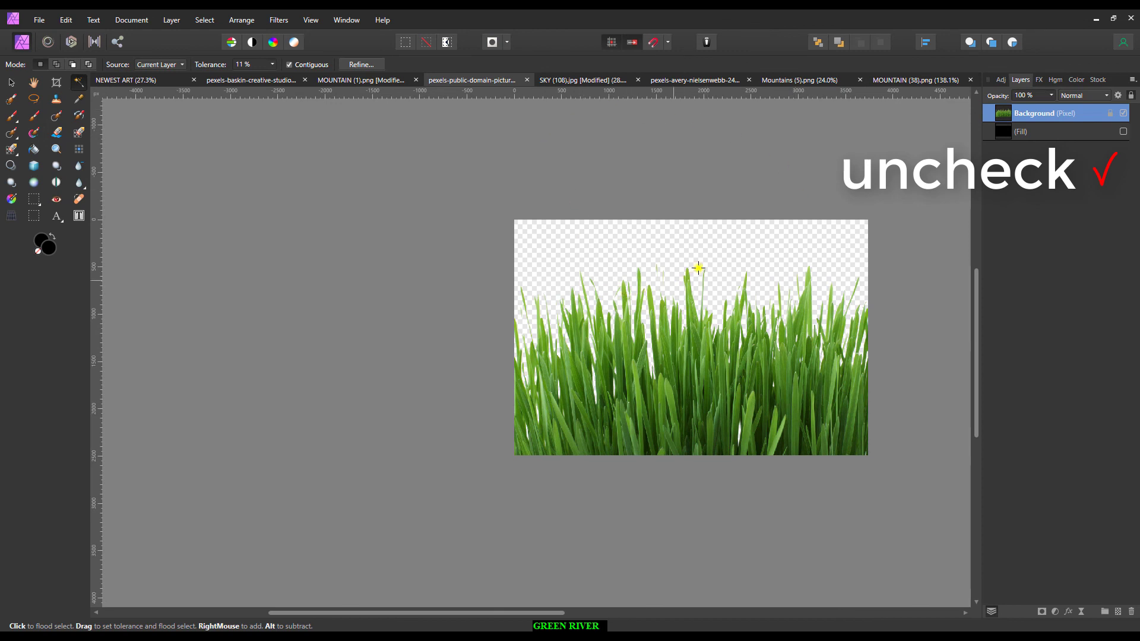
{"action": "scroll", "coordinate": [699, 268], "scroll_direction": "up", "scroll_amount": 2}
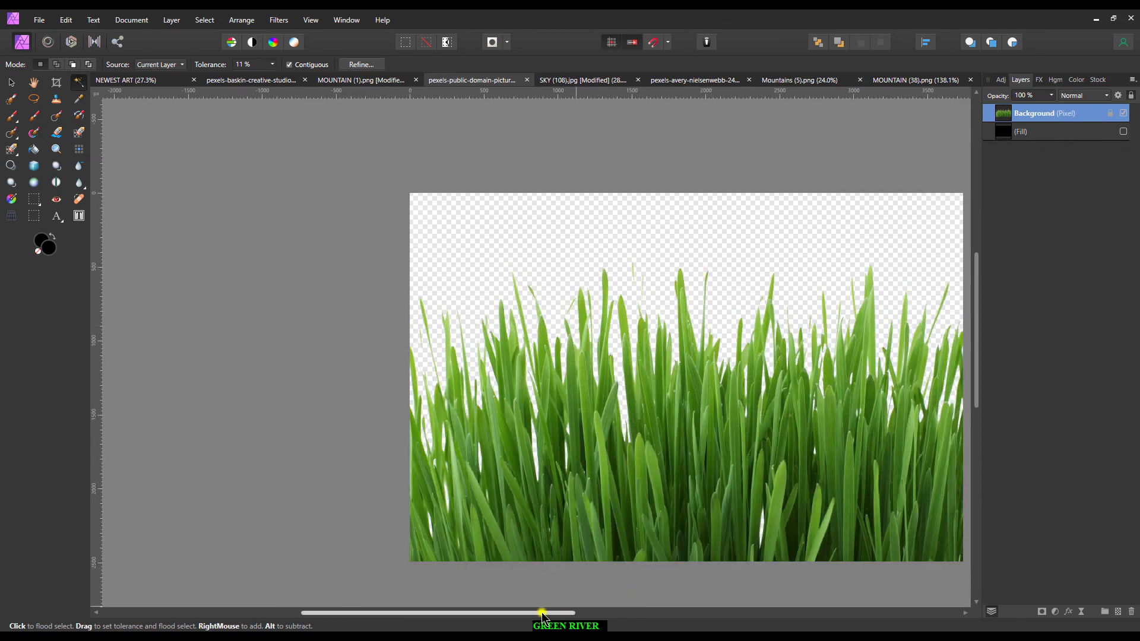
{"action": "left_click_drag", "start_coordinate": [540, 615], "coordinate": [609, 615]}
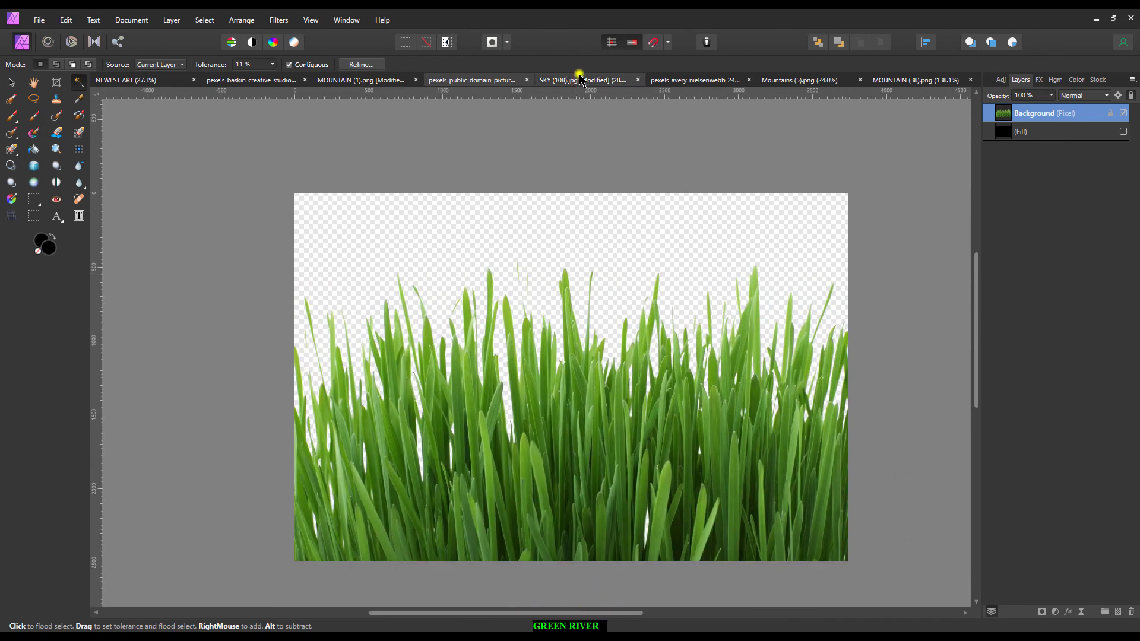
{"action": "left_click", "coordinate": [582, 81]}
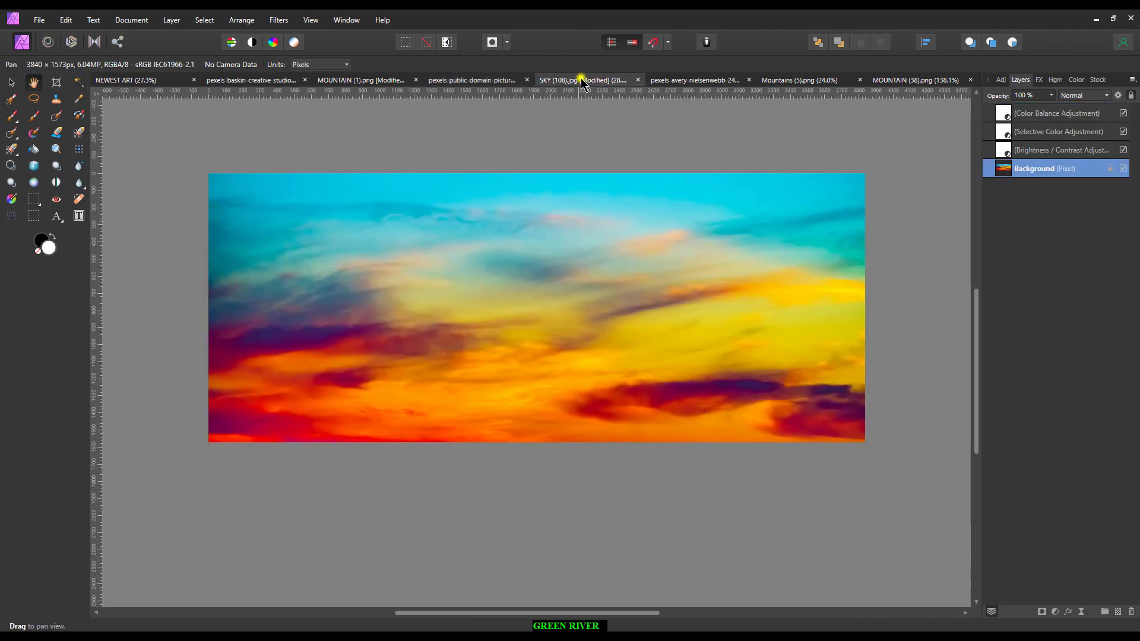
{"action": "left_click", "coordinate": [678, 80]}
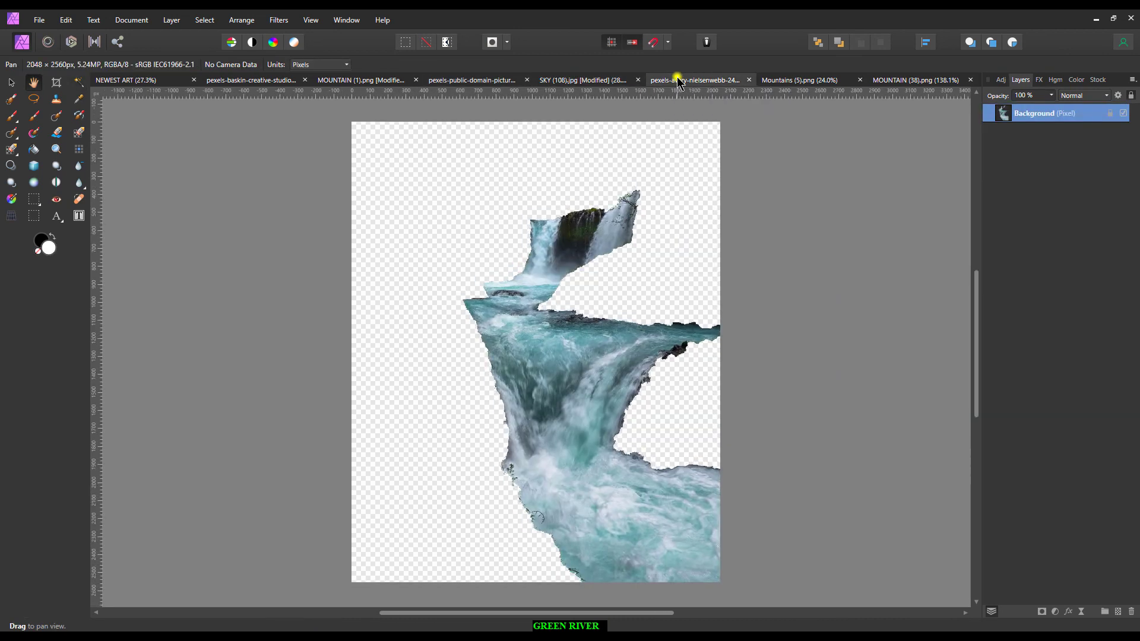
{"action": "left_click", "coordinate": [803, 81]}
{"action": "left_click", "coordinate": [909, 80]}
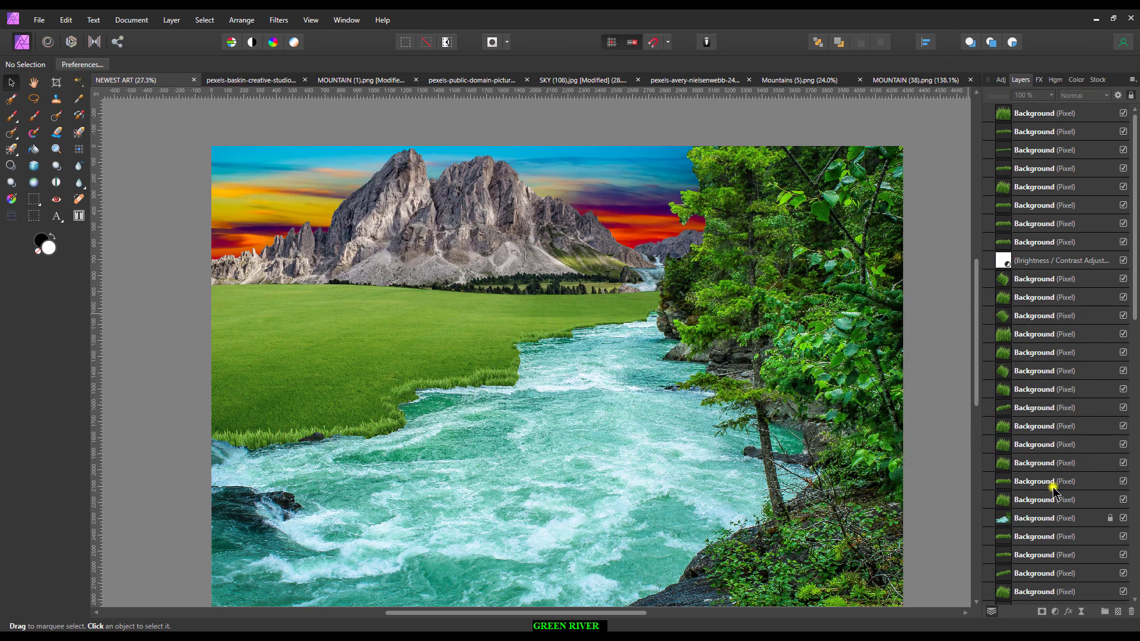
{"action": "scroll", "coordinate": [1054, 491], "scroll_direction": "down", "scroll_amount": 5}
{"action": "scroll", "coordinate": [1083, 389], "scroll_direction": "down", "scroll_amount": 1}
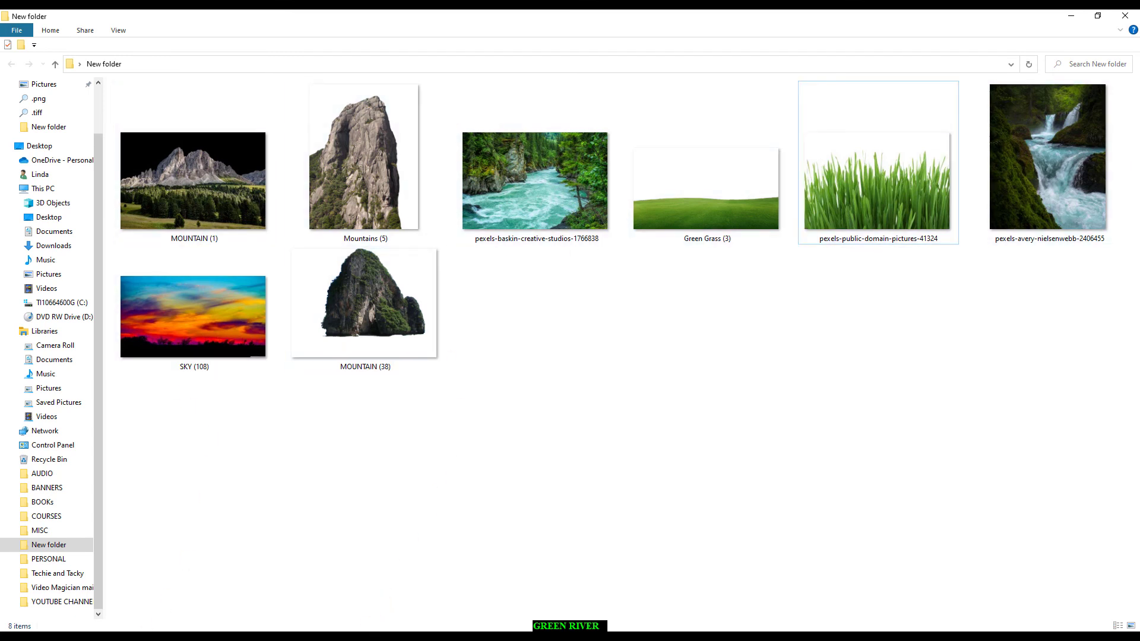
{"action": "left_click", "coordinate": [343, 591]}
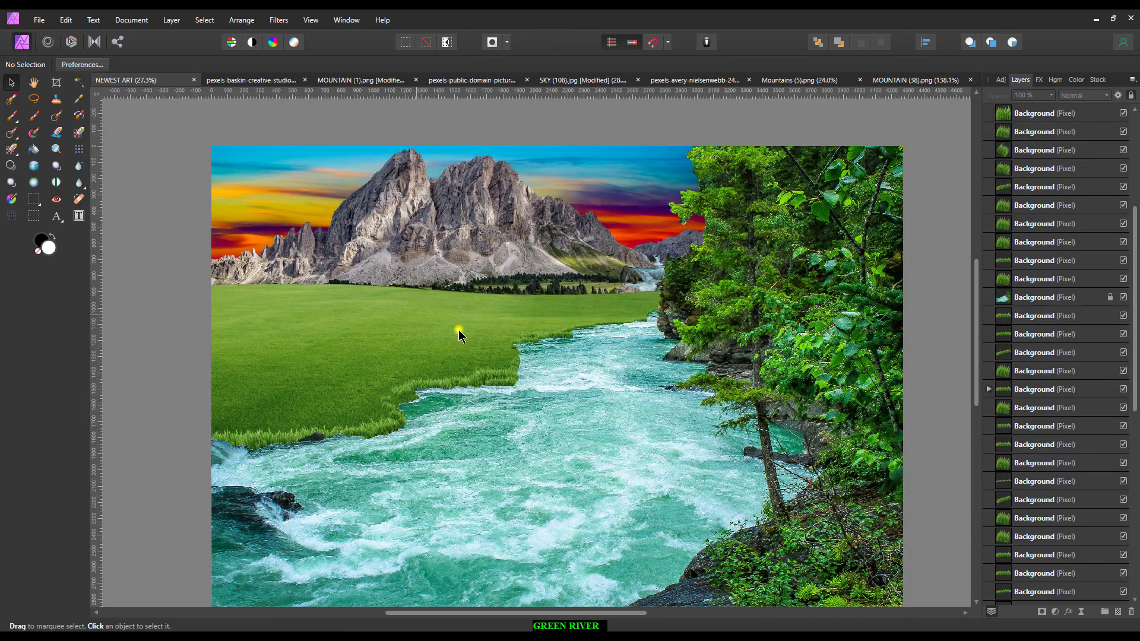
Set the river cutout's PNG export area to Selection Only, then close without exporting.
{"action": "left_click", "coordinate": [267, 80]}
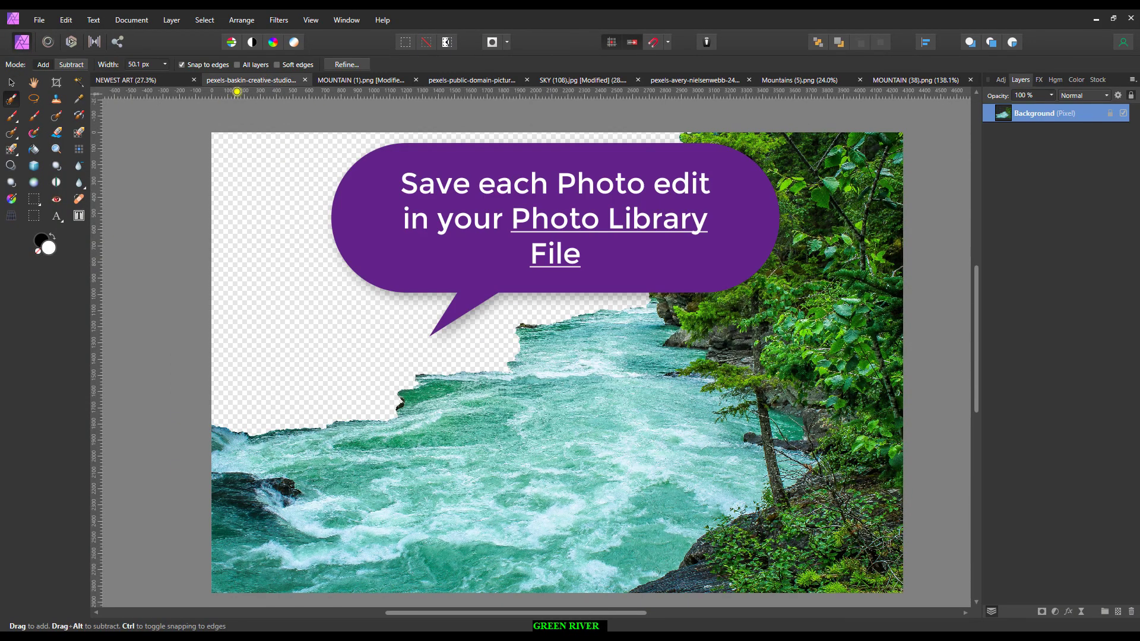
{"action": "left_click", "coordinate": [37, 20]}
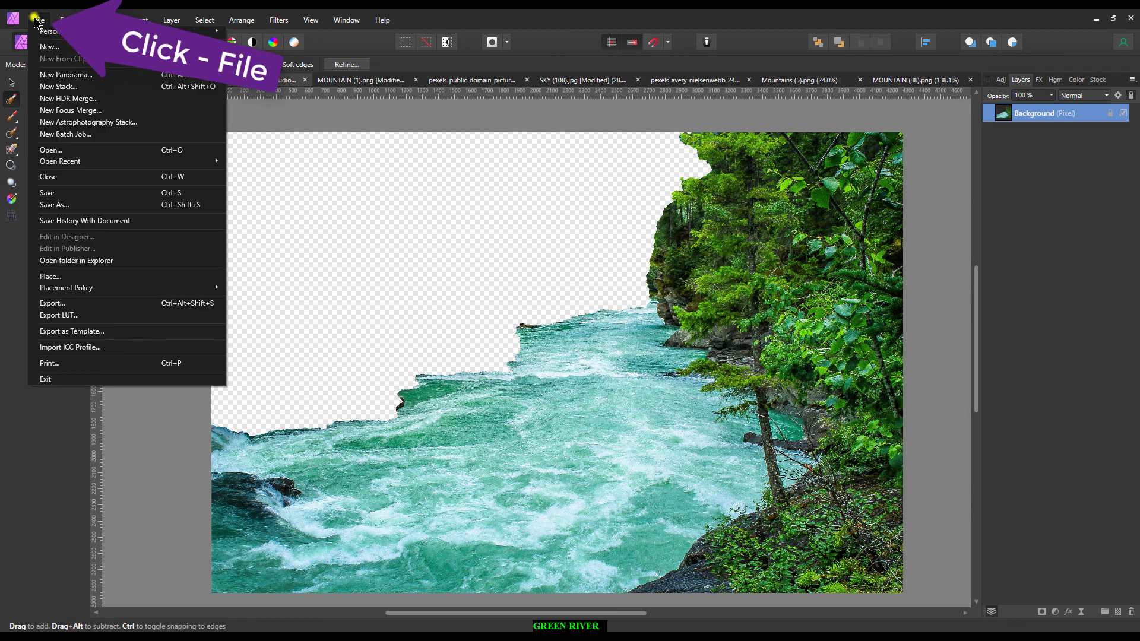
{"action": "left_click", "coordinate": [63, 304]}
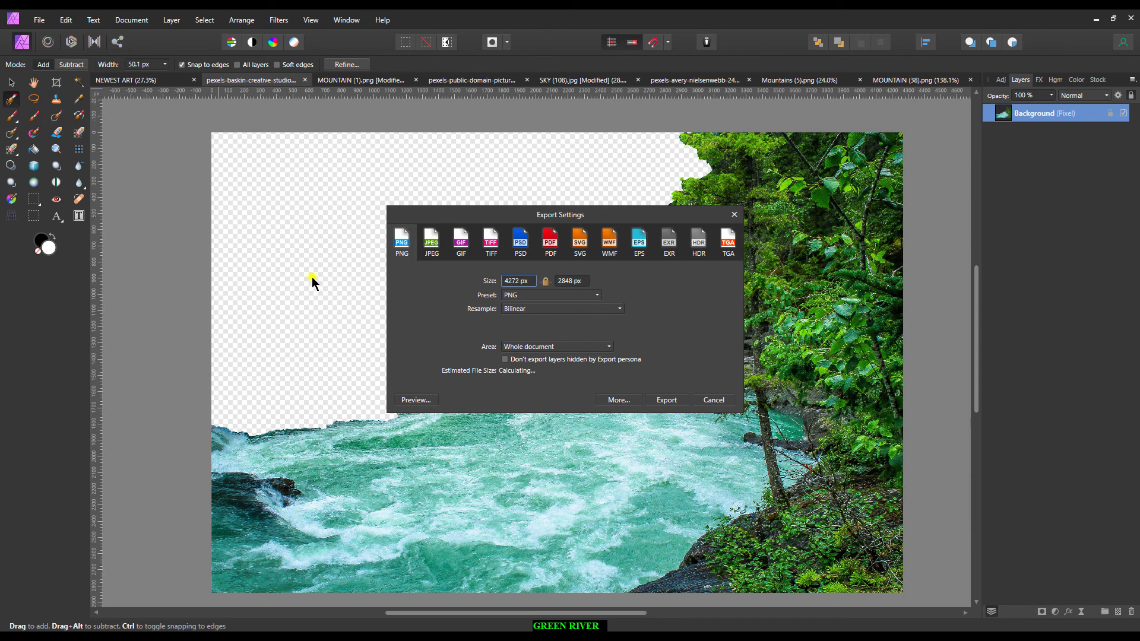
{"action": "left_click", "coordinate": [609, 349]}
{"action": "left_click", "coordinate": [543, 387]}
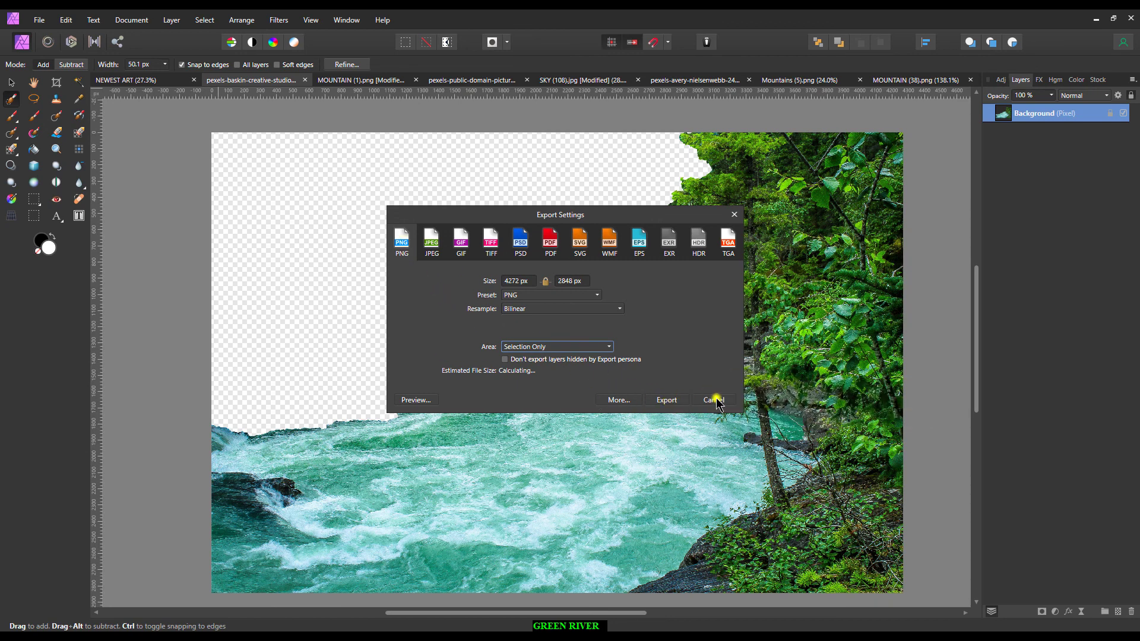
{"action": "left_click", "coordinate": [717, 402]}
Set the MOUNTAIN (1).png export area to Selection Only.
{"action": "left_click", "coordinate": [318, 82]}
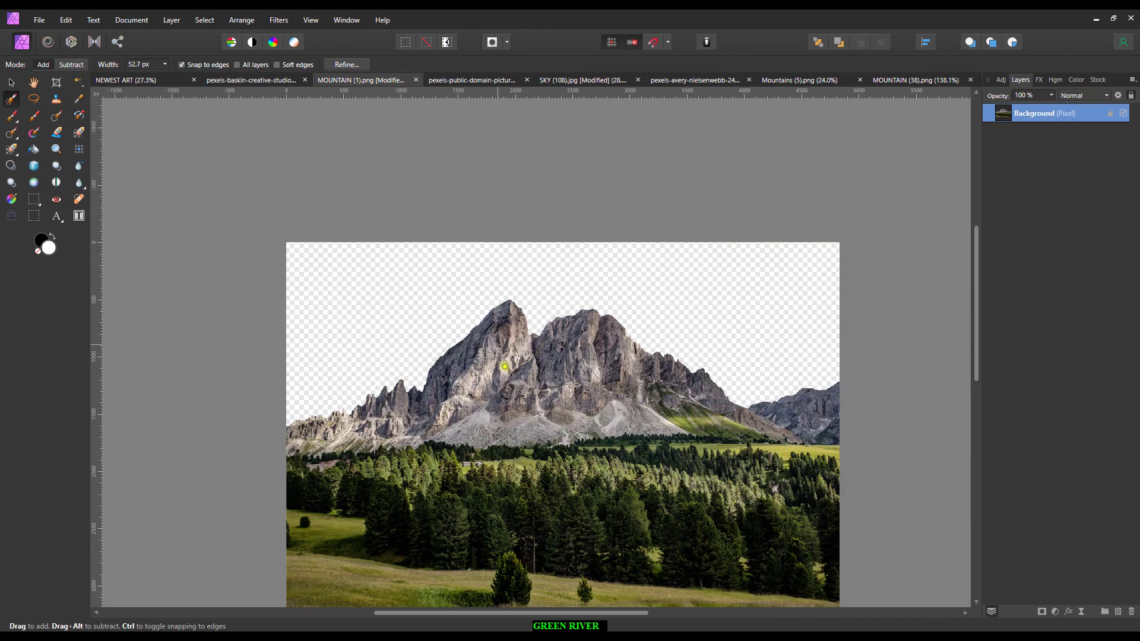
{"action": "left_click", "coordinate": [39, 20]}
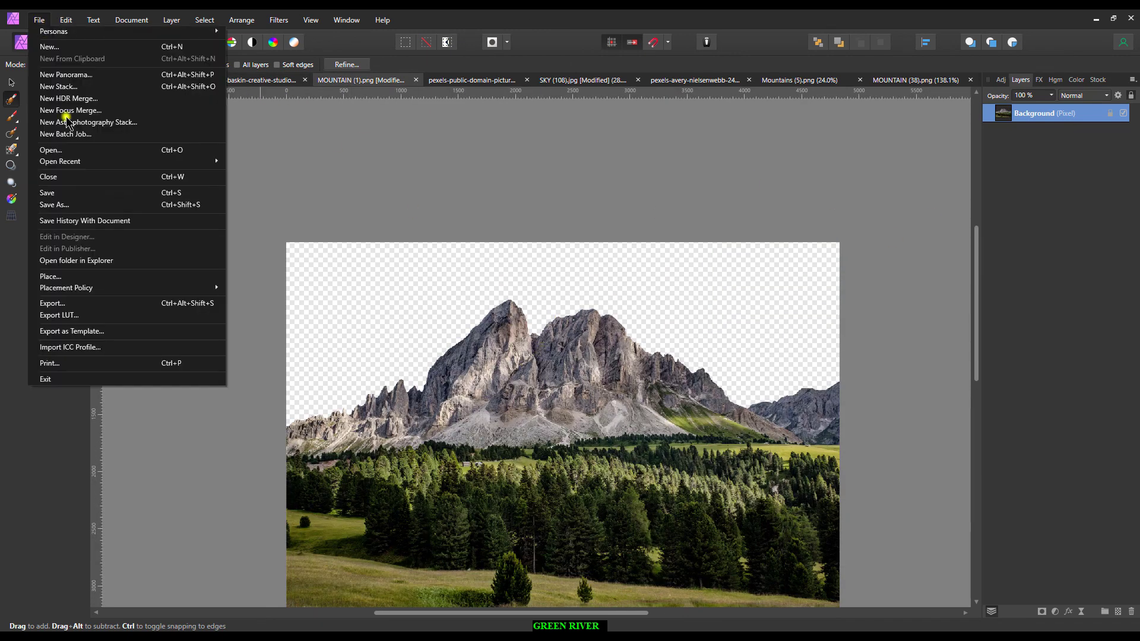
{"action": "left_click", "coordinate": [97, 300]}
{"action": "left_click", "coordinate": [612, 347]}
{"action": "left_click", "coordinate": [593, 387]}
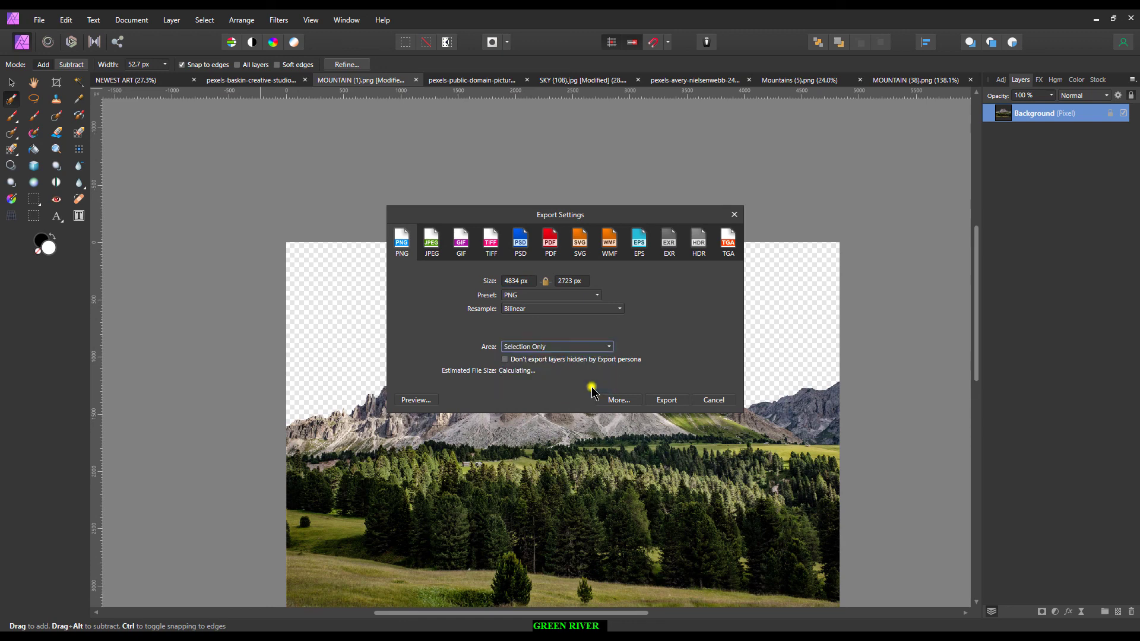
{"action": "left_click", "coordinate": [131, 19]}
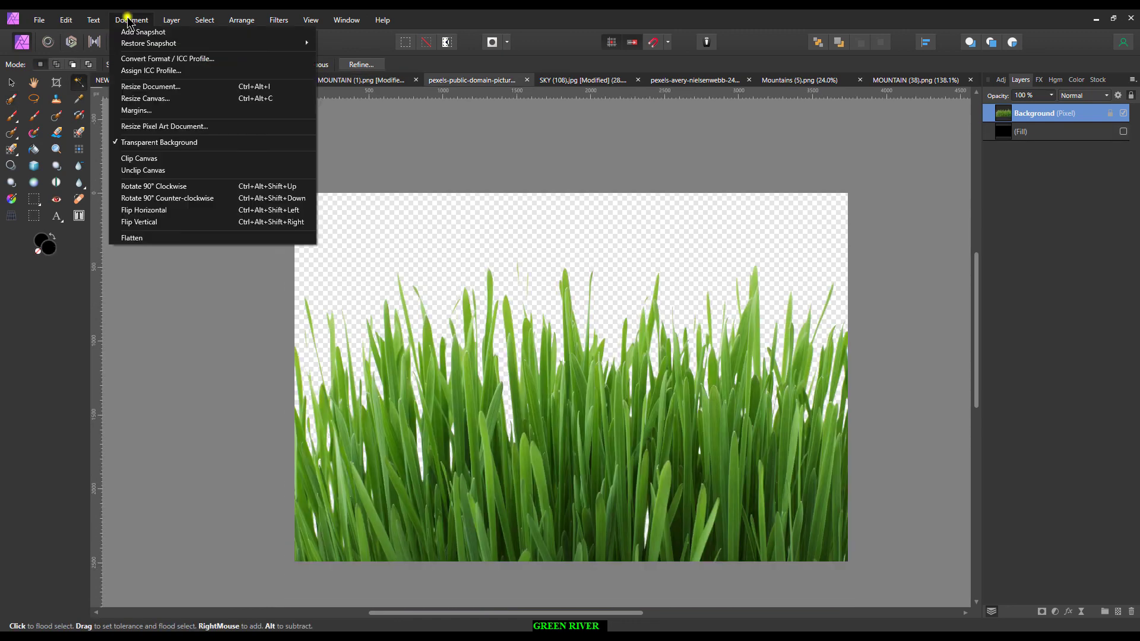
Resize the grass cutout document by choosing a new DPI value from the list.
{"action": "left_click", "coordinate": [140, 87]}
{"action": "left_click", "coordinate": [576, 307]}
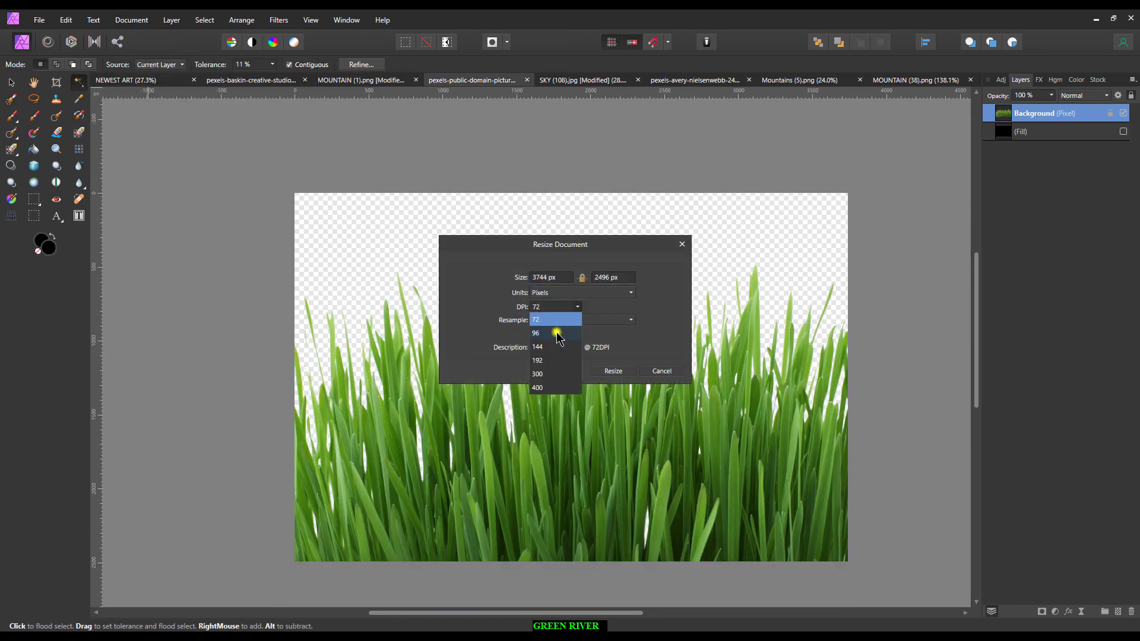
{"action": "left_click", "coordinate": [557, 334]}
{"action": "left_click", "coordinate": [614, 370]}
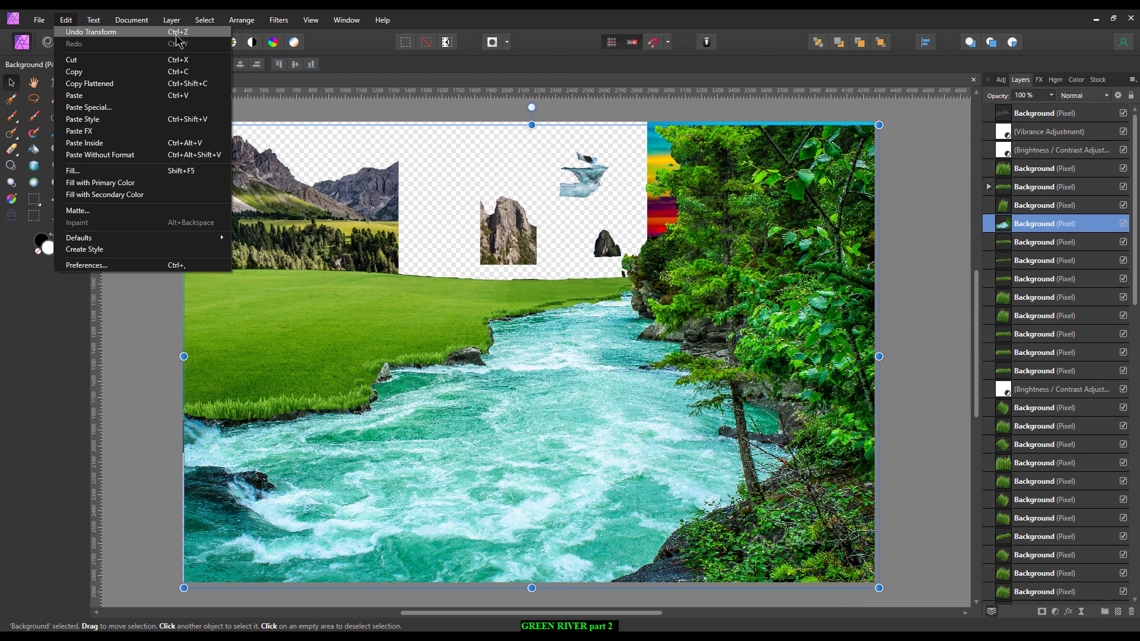
Undo the last transform on the NEWEST ART composite.
{"action": "left_click", "coordinate": [176, 34]}
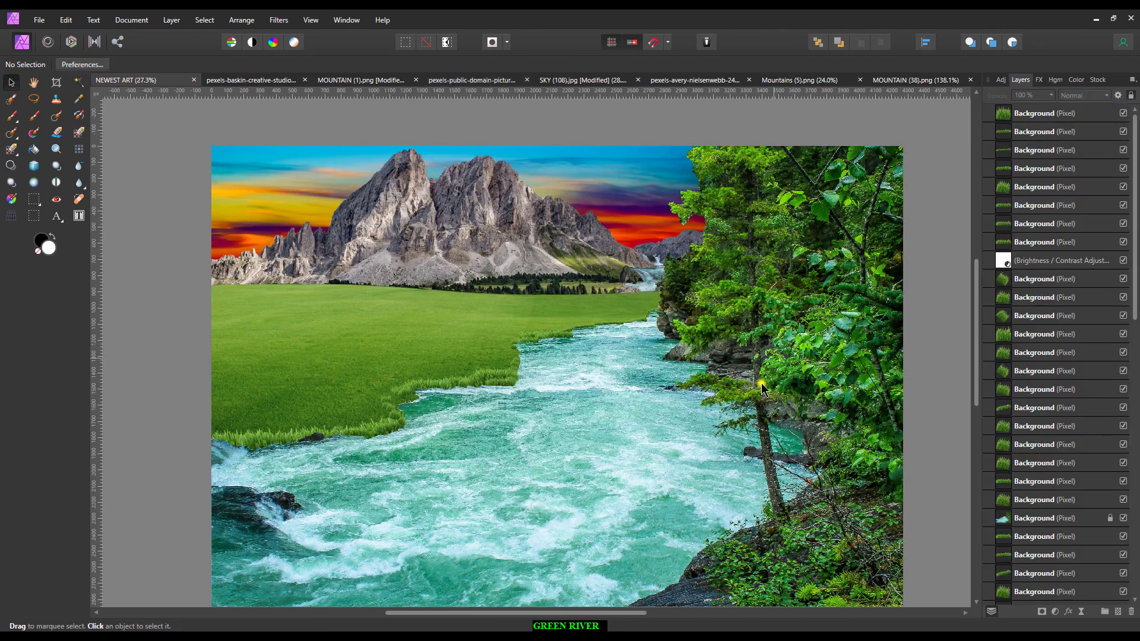
With Edit All Layers on, add Brightness/Contrast at brightness 7% and contrast 18%.
{"action": "left_click", "coordinate": [991, 614]}
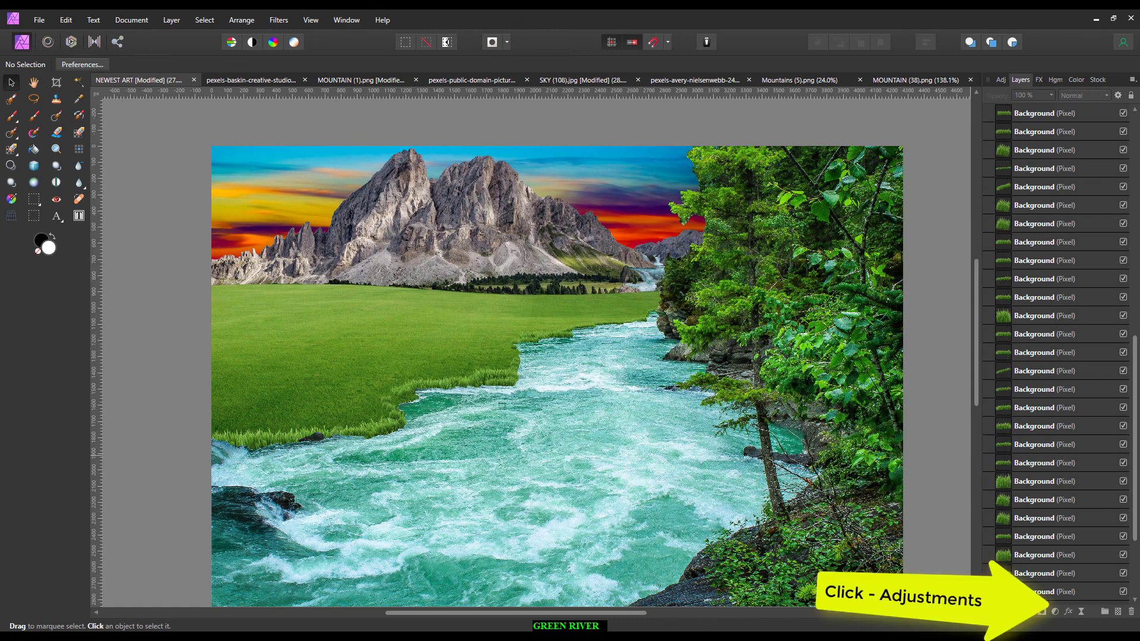
{"action": "left_click", "coordinate": [1056, 613]}
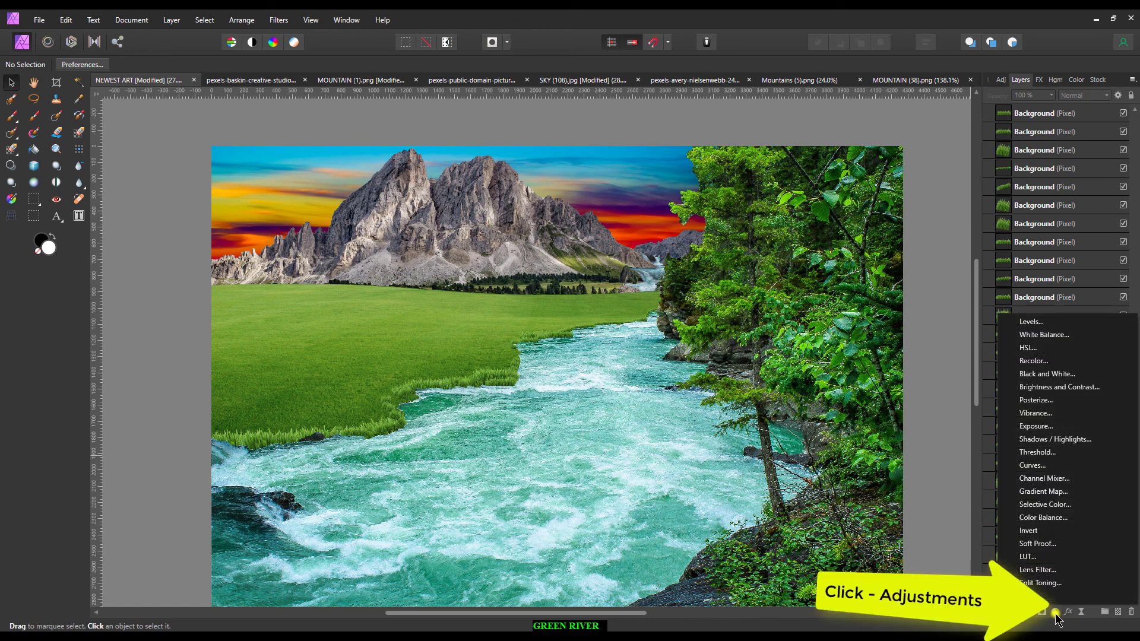
{"action": "left_click", "coordinate": [1050, 388]}
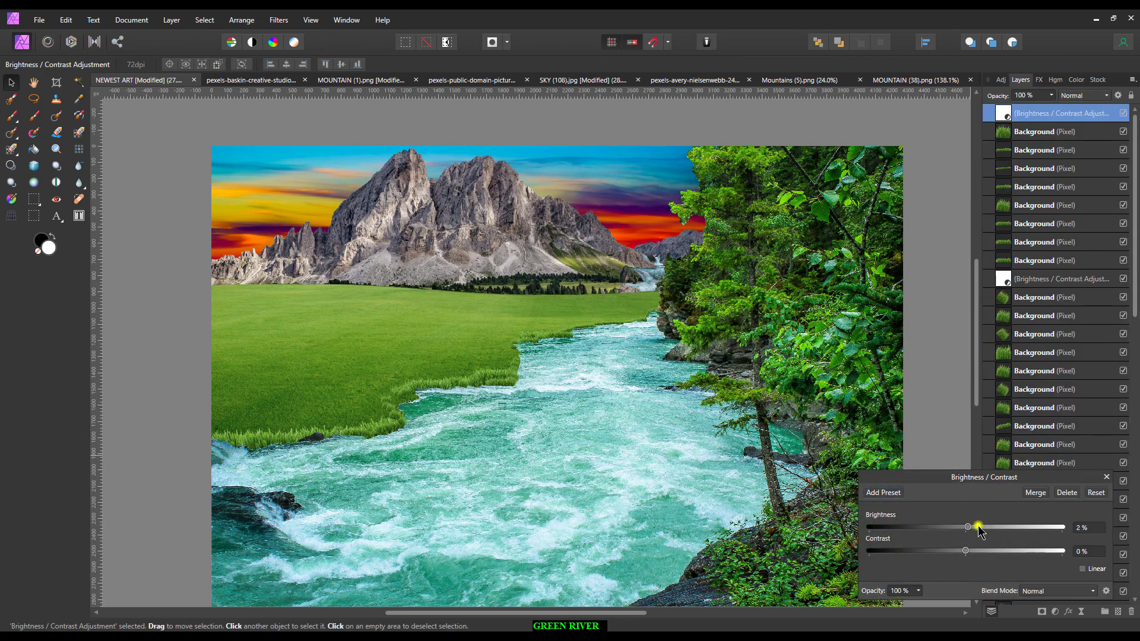
{"action": "mouse_move", "coordinate": [978, 531]}
{"action": "left_mouse_down"}
{"action": "mouse_move", "coordinate": [1020, 550]}
{"action": "mouse_move", "coordinate": [970, 546]}
{"action": "mouse_move", "coordinate": [984, 551]}
{"action": "left_mouse_up"}
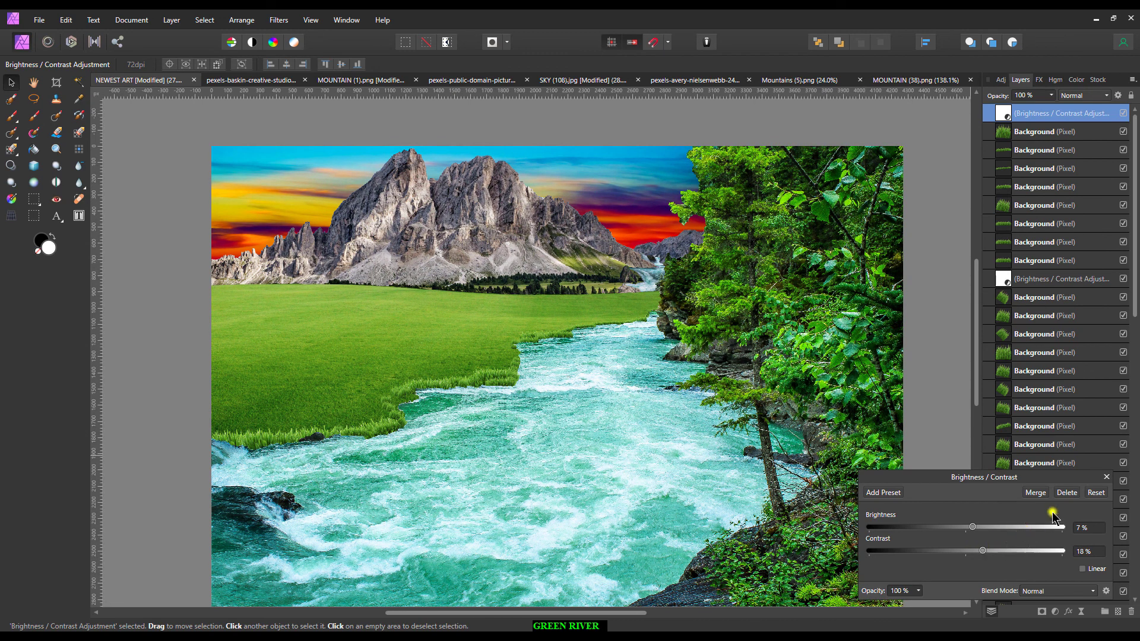
{"action": "left_click", "coordinate": [1108, 479]}
{"action": "left_click", "coordinate": [1055, 612]}
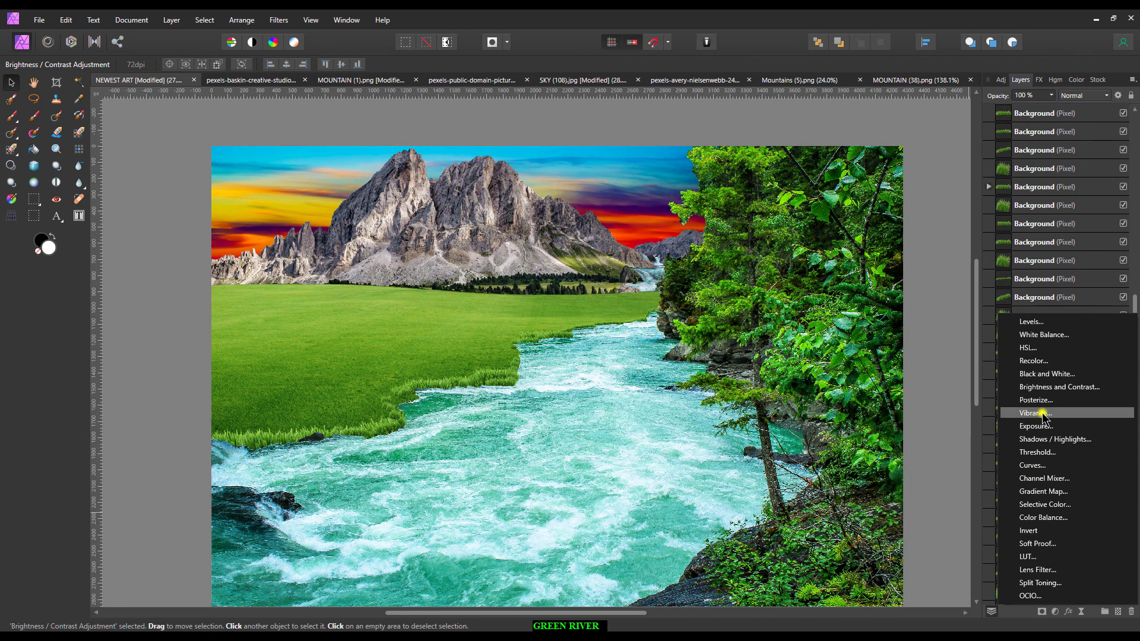
Add a Vibrance adjustment, raising vibrance to about 36% and saturation to 37%.
{"action": "left_click", "coordinate": [1022, 410]}
{"action": "mouse_move", "coordinate": [968, 567]}
{"action": "left_mouse_down"}
{"action": "mouse_move", "coordinate": [1003, 567]}
{"action": "mouse_move", "coordinate": [1021, 542]}
{"action": "left_mouse_up"}
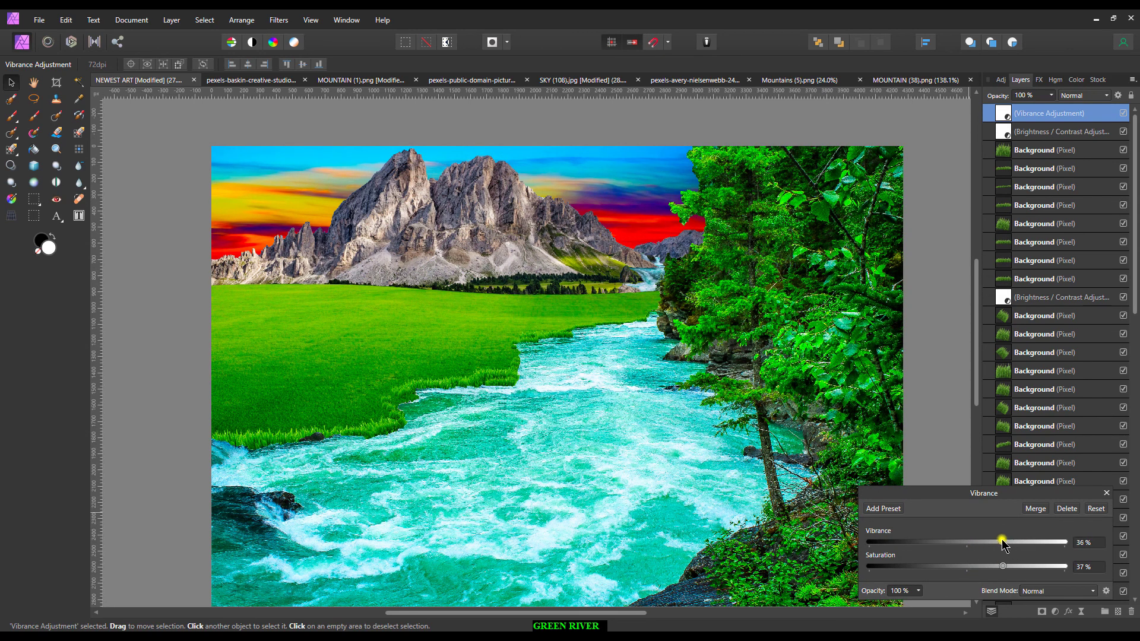
{"action": "left_click_drag", "start_coordinate": [968, 544], "coordinate": [977, 567]}
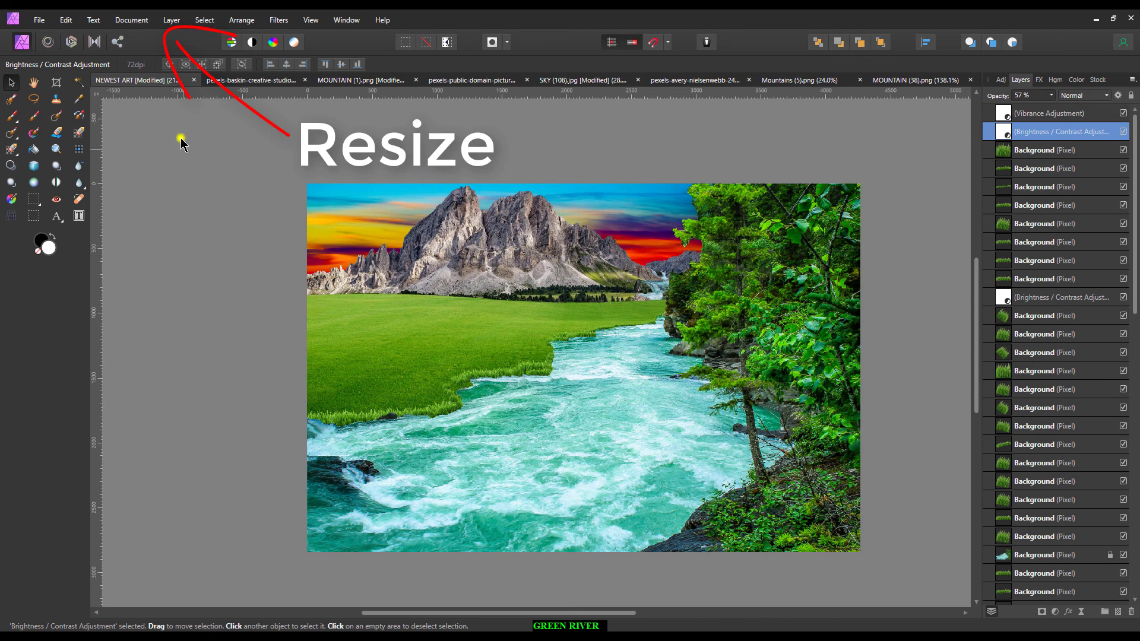
{"action": "left_click", "coordinate": [131, 20]}
{"action": "left_click", "coordinate": [151, 91]}
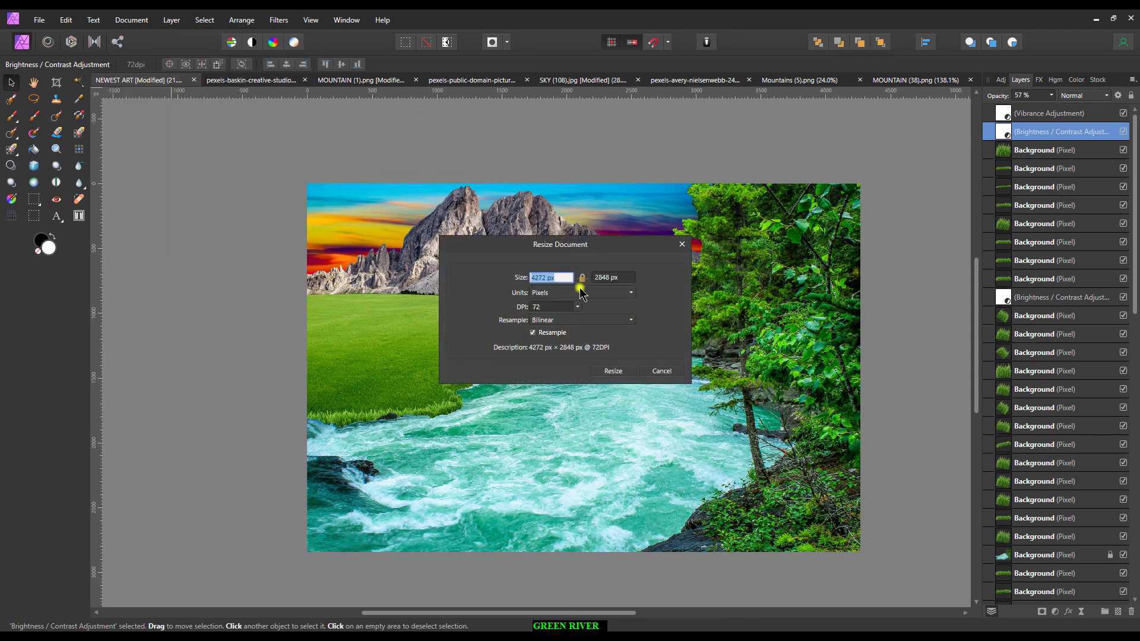
{"action": "left_click", "coordinate": [663, 370]}
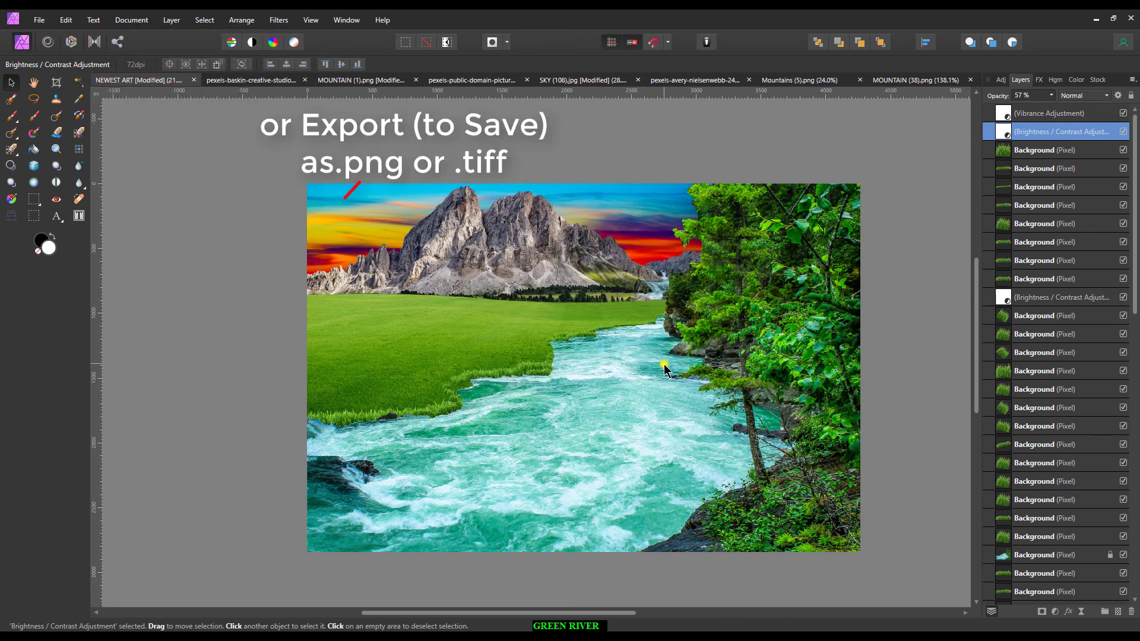
{"action": "left_click", "coordinate": [39, 19]}
{"action": "key", "text": "Escape"}
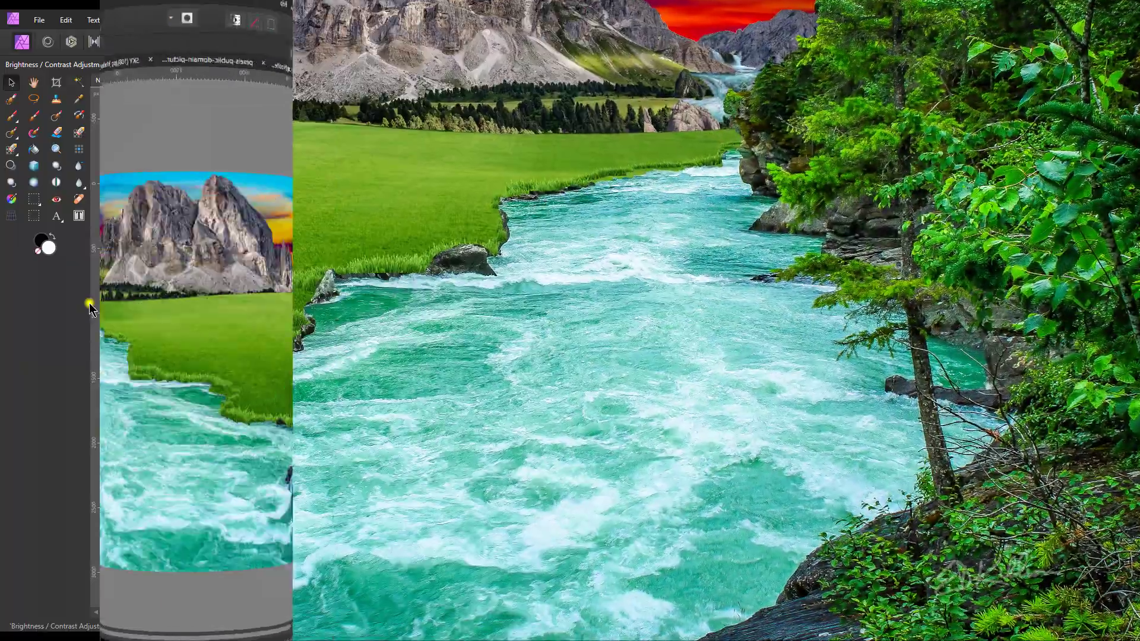